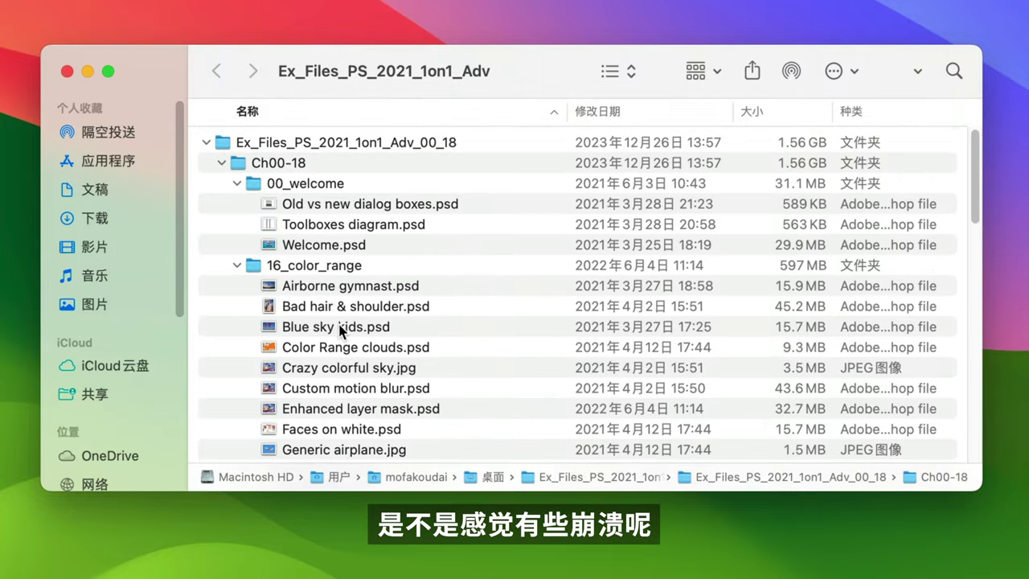
Select the files inside the 16_color_range folder together with the three files in the 00_welcome folder.
{"action": "left_click", "coordinate": [337, 295], "text": "shift"}
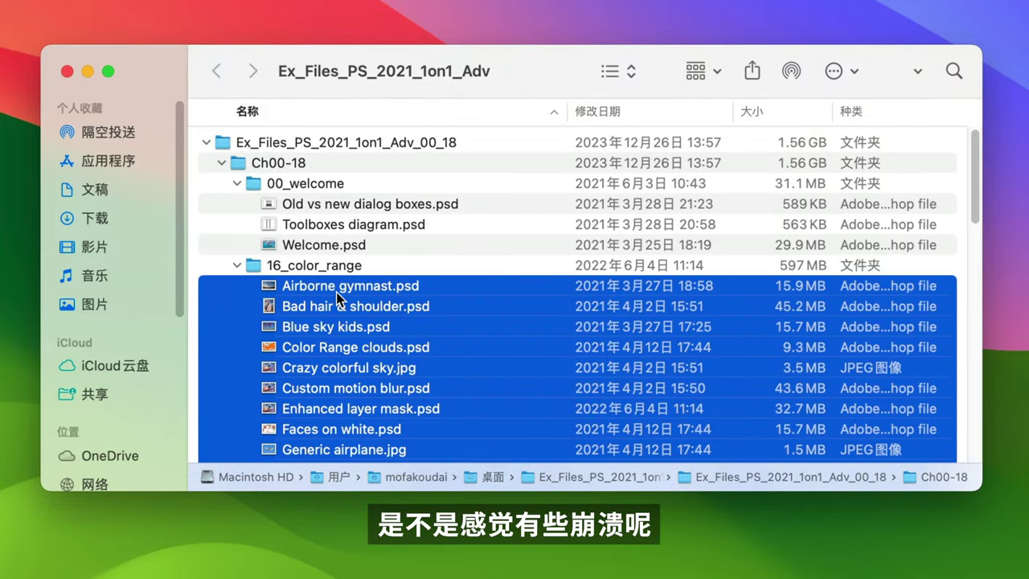
{"action": "left_click", "coordinate": [335, 244], "text": "super"}
{"action": "left_click", "coordinate": [340, 225], "text": "super"}
{"action": "left_click", "coordinate": [344, 211], "text": "super"}
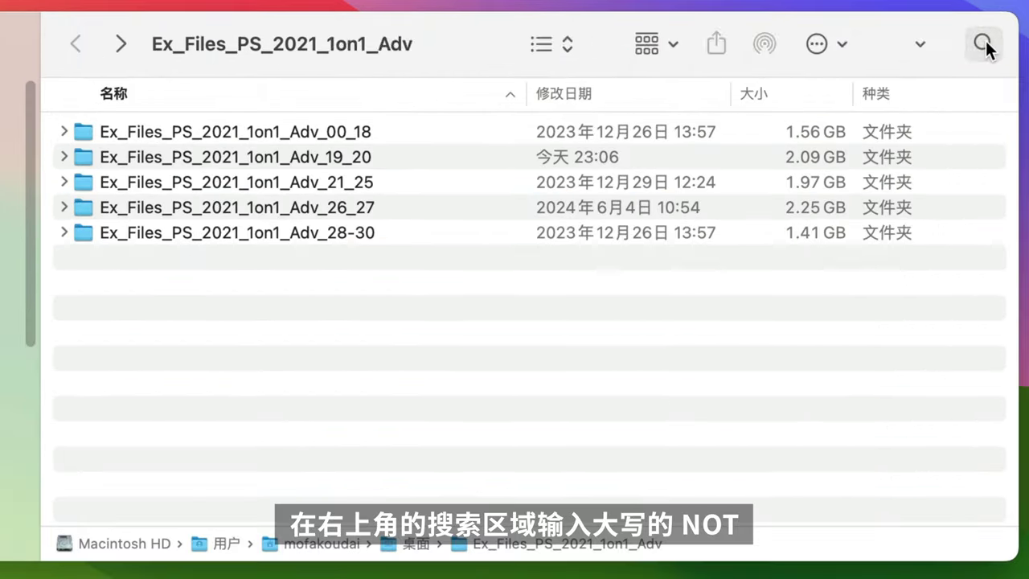
Search the Ex_Files_PS_2021_1on1_Adv folder for everything except folders, using NOT 种类：文件夹 and its English form NOT kind:folder.
{"action": "left_click", "coordinate": [984, 42]}
{"action": "type", "text": "NOT"}
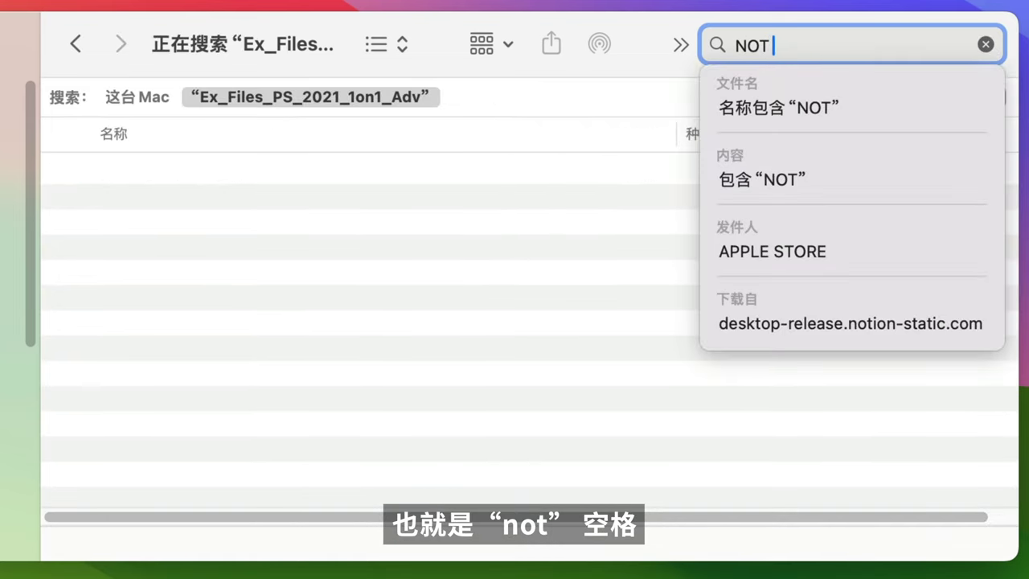
{"action": "type", "text": " zhonglei"}
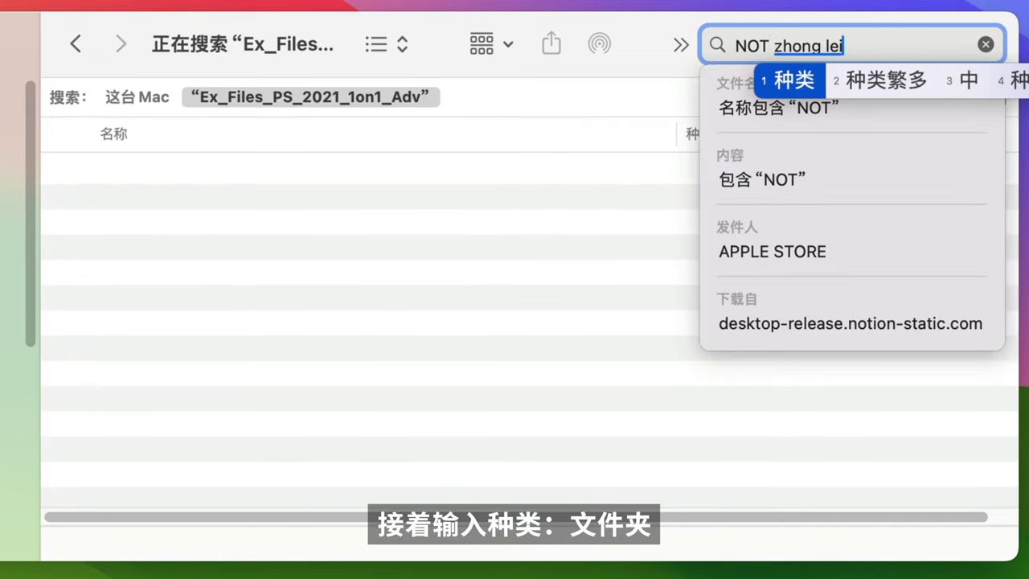
{"action": "key", "text": "space"}
{"action": "type", "text": "：wenjia"}
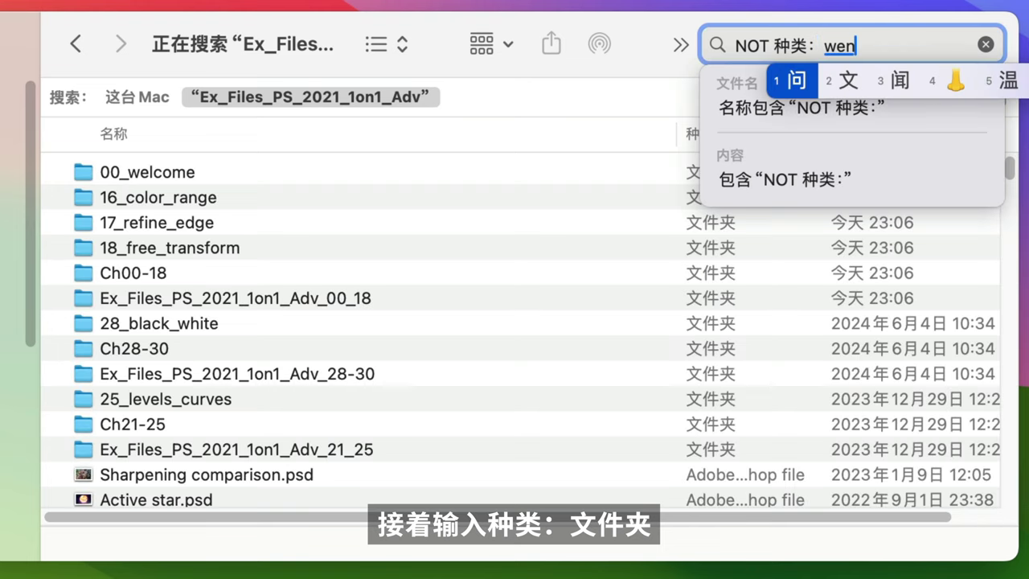
{"action": "type", "text": "nd:folder"}
{"action": "key", "text": "space"}
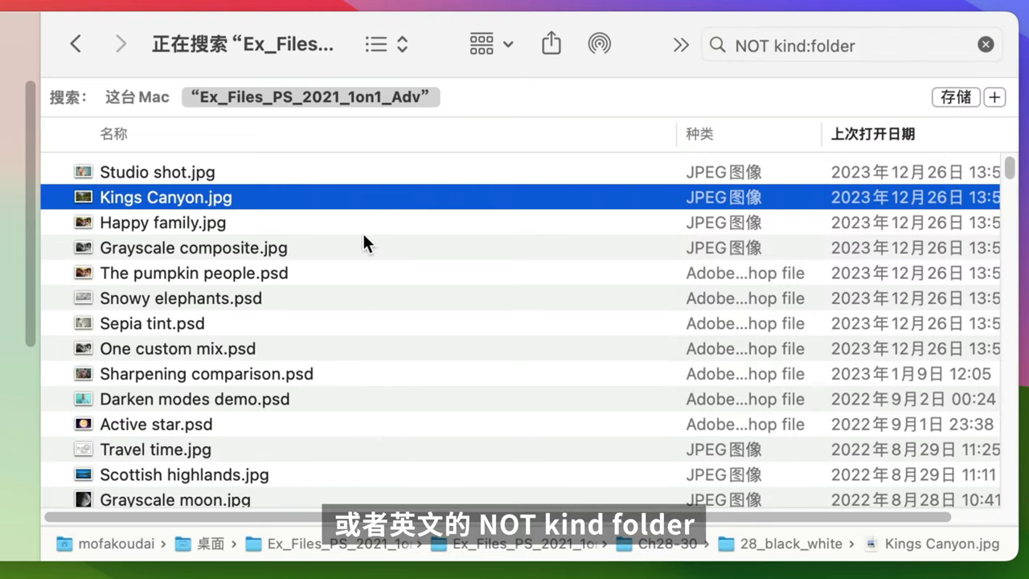
Look through the flat list of image and Photoshop files found across all the subfolders.
{"action": "left_click", "coordinate": [364, 241]}
{"action": "left_click", "coordinate": [336, 326]}
{"action": "scroll", "coordinate": [334, 326], "scroll_direction": "down", "scroll_amount": 5}
{"action": "left_click", "coordinate": [325, 338]}
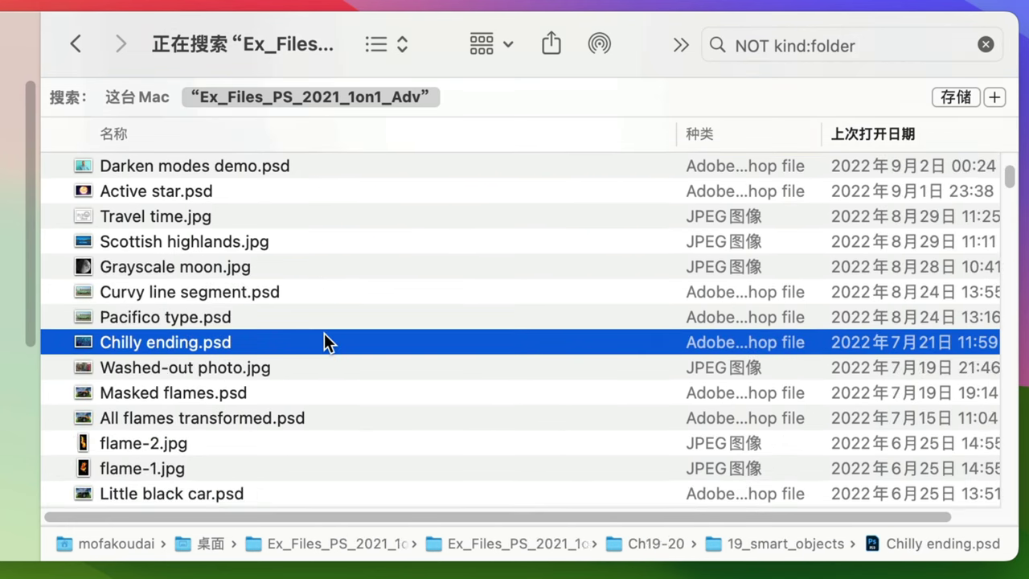
{"action": "left_click", "coordinate": [253, 437]}
{"action": "scroll", "coordinate": [252, 434], "scroll_direction": "down", "scroll_amount": 5}
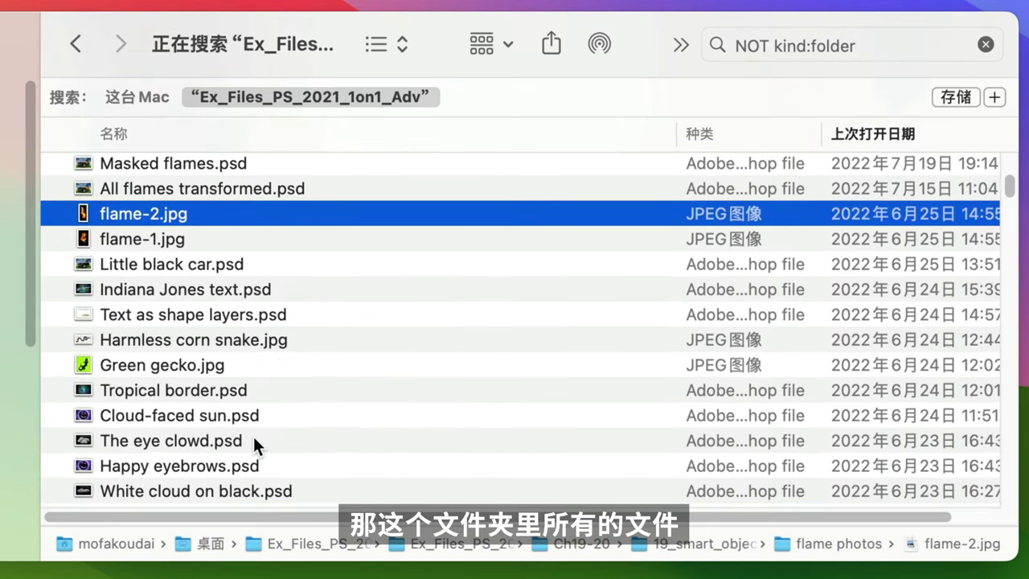
{"action": "left_click", "coordinate": [254, 435]}
{"action": "scroll", "coordinate": [255, 434], "scroll_direction": "down", "scroll_amount": 5}
{"action": "scroll", "coordinate": [255, 435], "scroll_direction": "down", "scroll_amount": 6}
{"action": "left_click", "coordinate": [271, 401]}
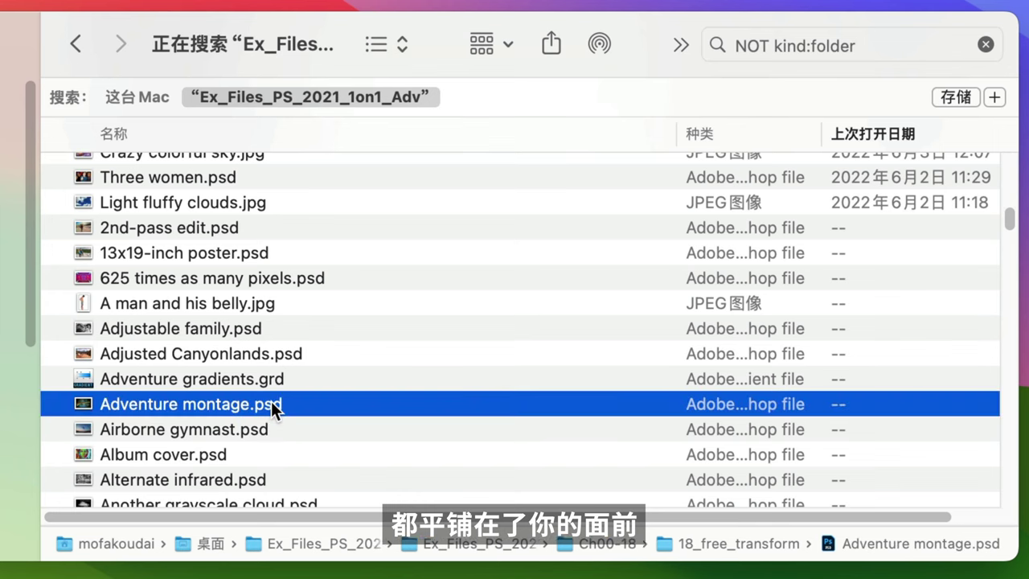
{"action": "left_click", "coordinate": [245, 454]}
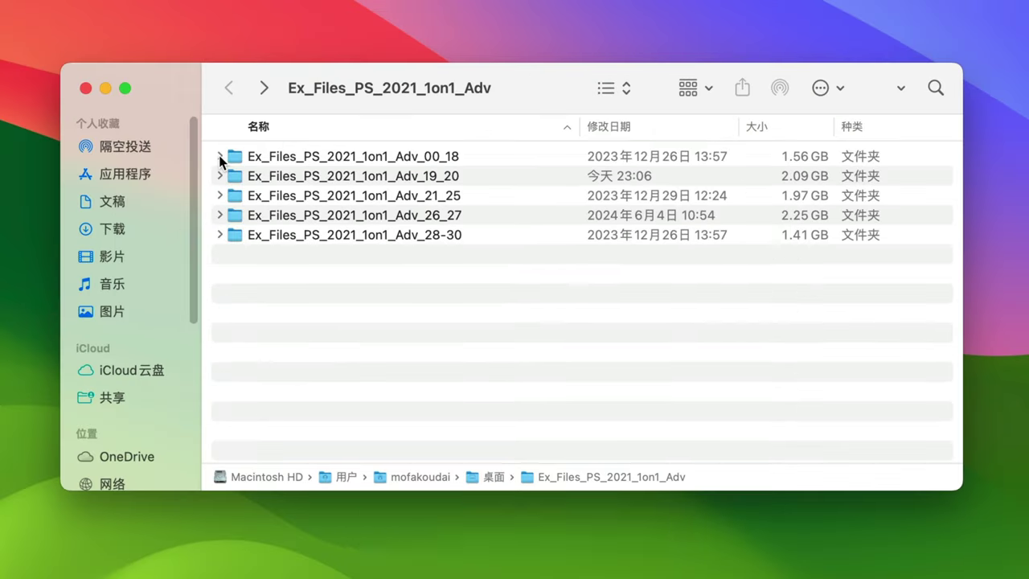
Expand Ex_Files_PS_2021_1on1_Adv_00_18, Ch00-18 and 00_welcome one level at a time, and collapse them again.
{"action": "left_click", "coordinate": [219, 156]}
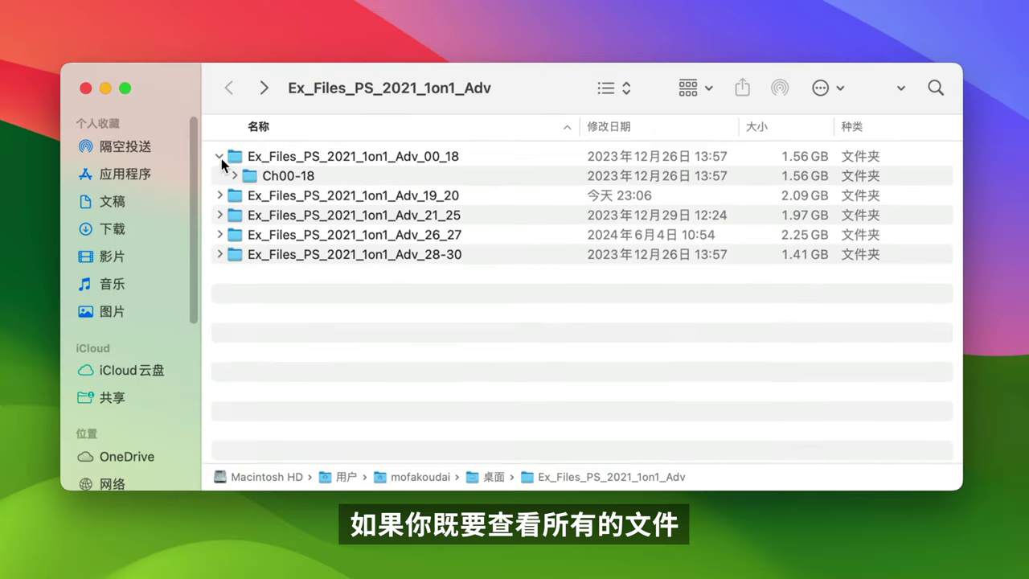
{"action": "left_click", "coordinate": [234, 176]}
{"action": "left_click", "coordinate": [249, 196]}
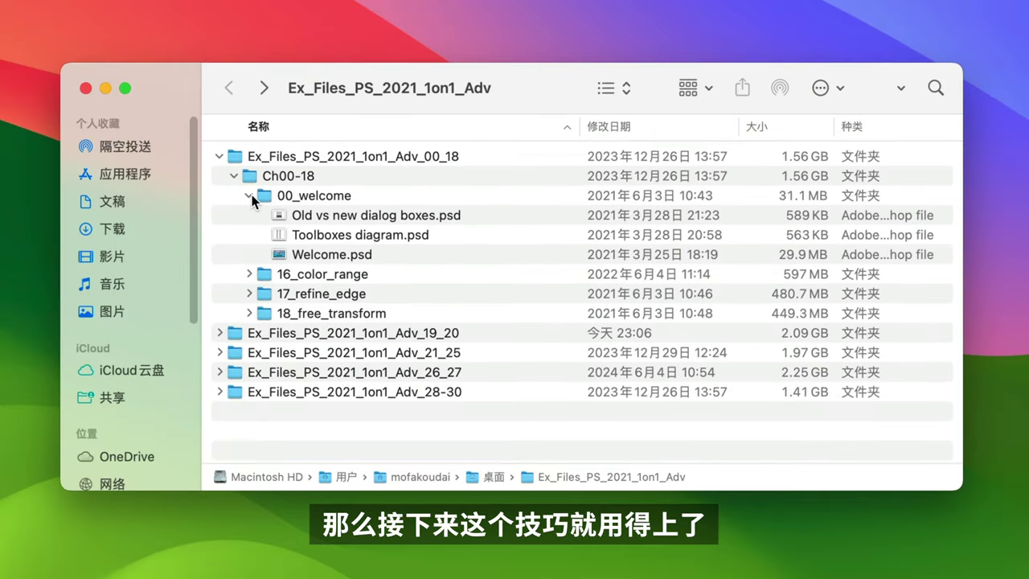
{"action": "left_click", "coordinate": [249, 195]}
{"action": "left_click", "coordinate": [234, 176]}
{"action": "left_click", "coordinate": [220, 156]}
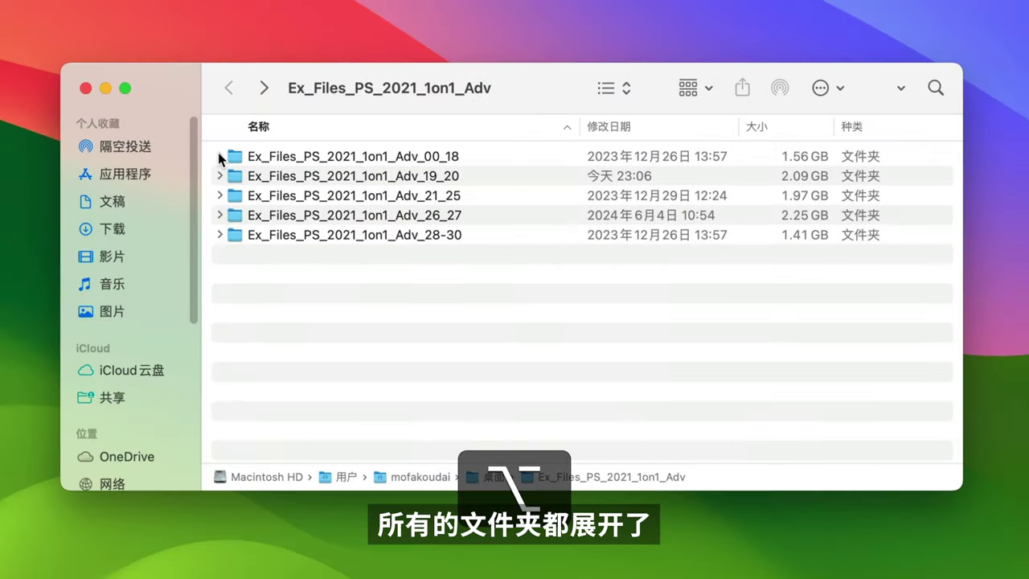
Expand Ex_Files_PS_2021_1on1_Adv_00_18 with all its nested subfolders at once, review the files, and collapse everything together.
{"action": "left_click", "coordinate": [221, 156], "text": "alt"}
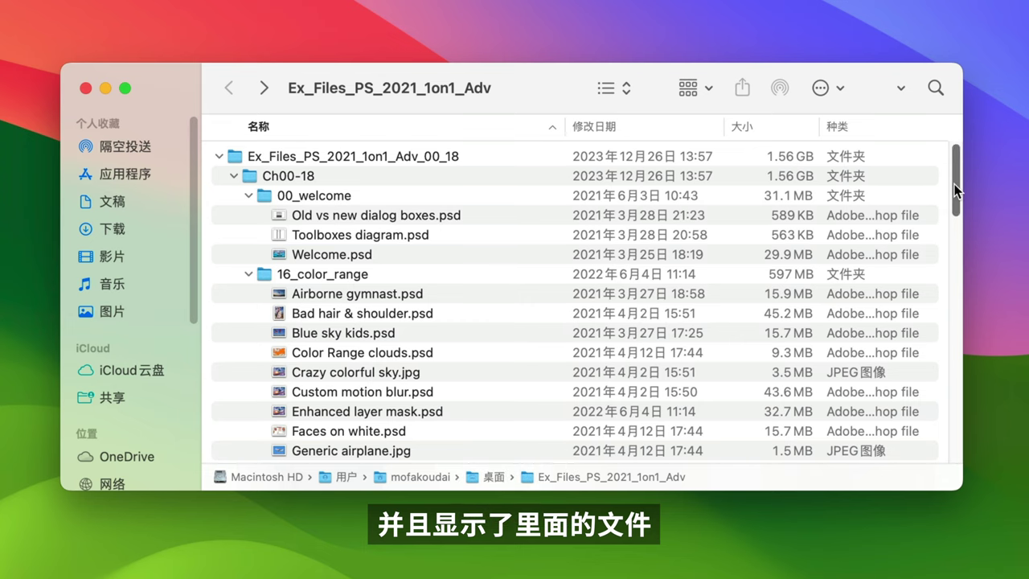
{"action": "left_click_drag", "start_coordinate": [957, 191], "coordinate": [950, 447]}
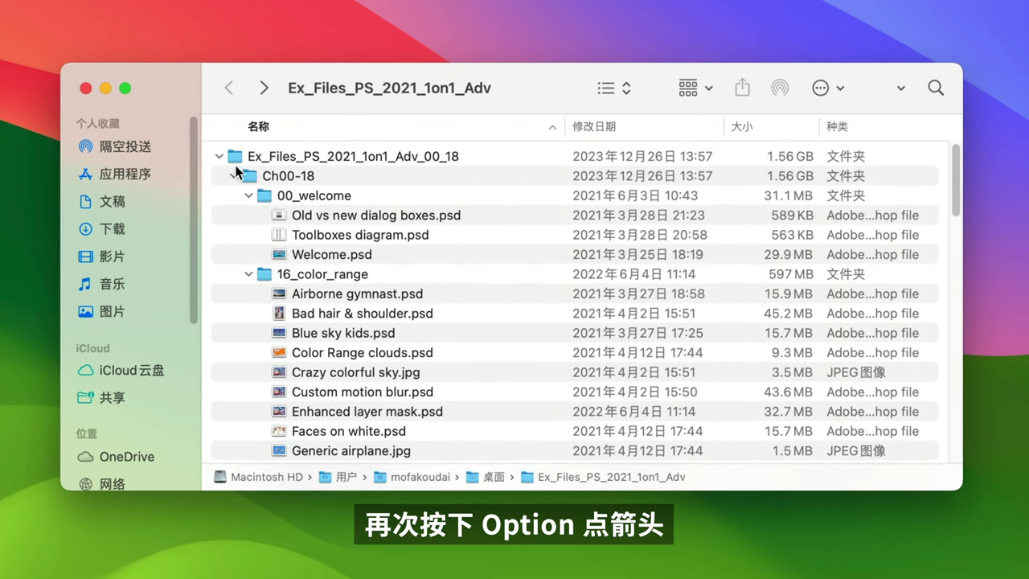
{"action": "left_click", "coordinate": [220, 159], "text": "alt"}
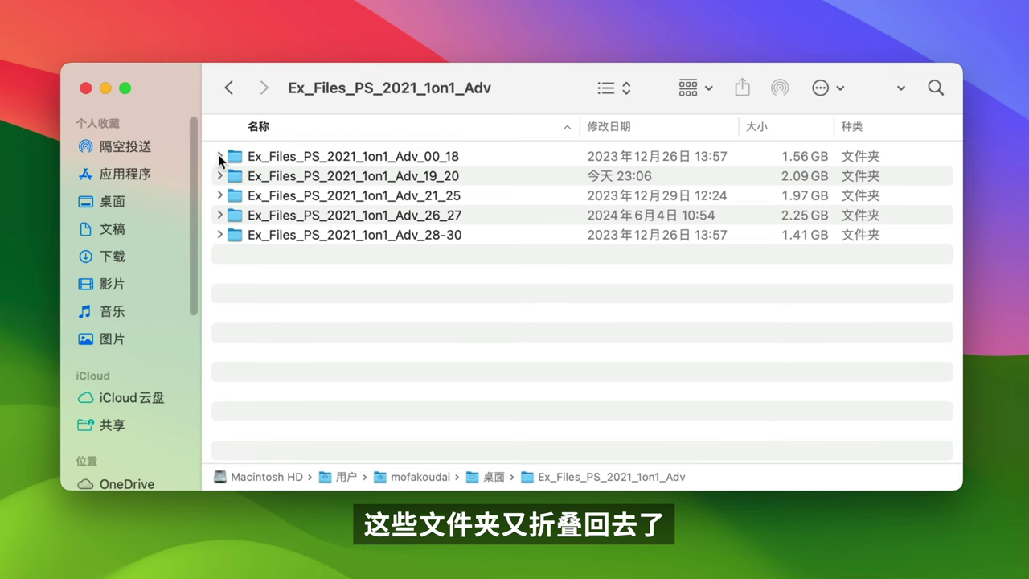
{"action": "left_click", "coordinate": [221, 158]}
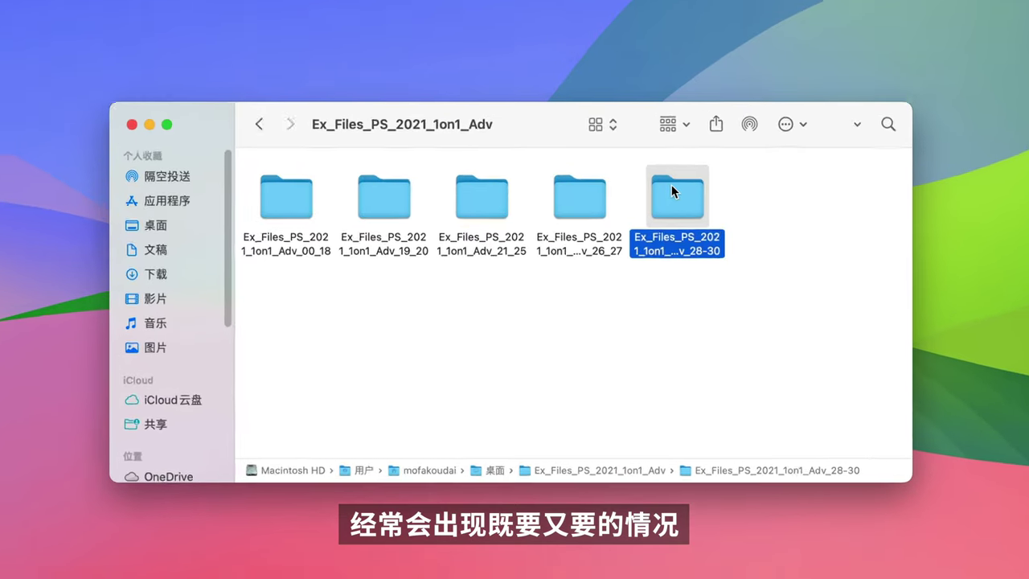
Show the info of the Ex_Files_PS_2021_1on1_Adv_28-30 folder, and separate info windows for the three selected folders.
{"action": "right_click", "coordinate": [628, 244]}
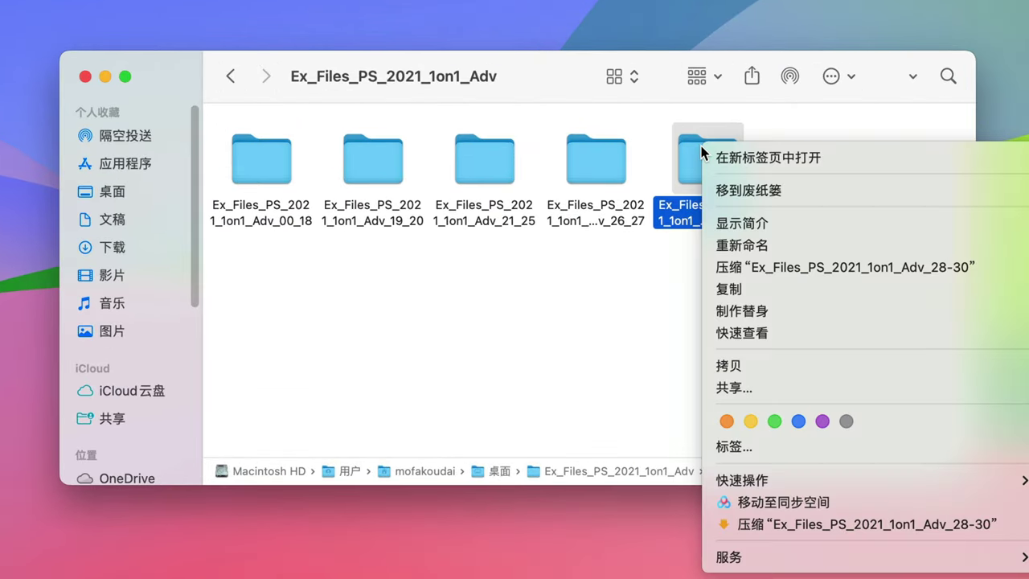
{"action": "left_click", "coordinate": [772, 224]}
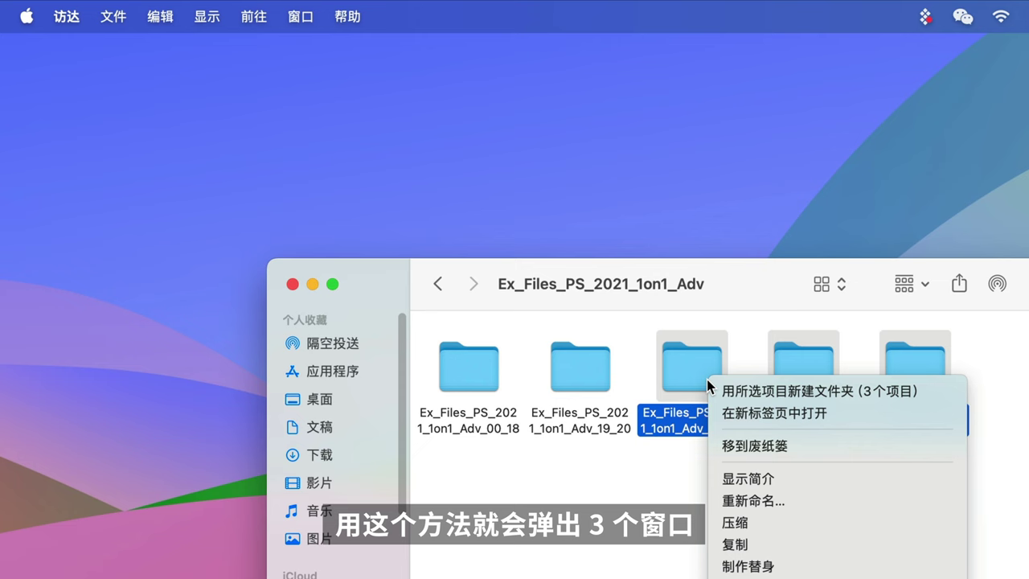
{"action": "left_click", "coordinate": [783, 471]}
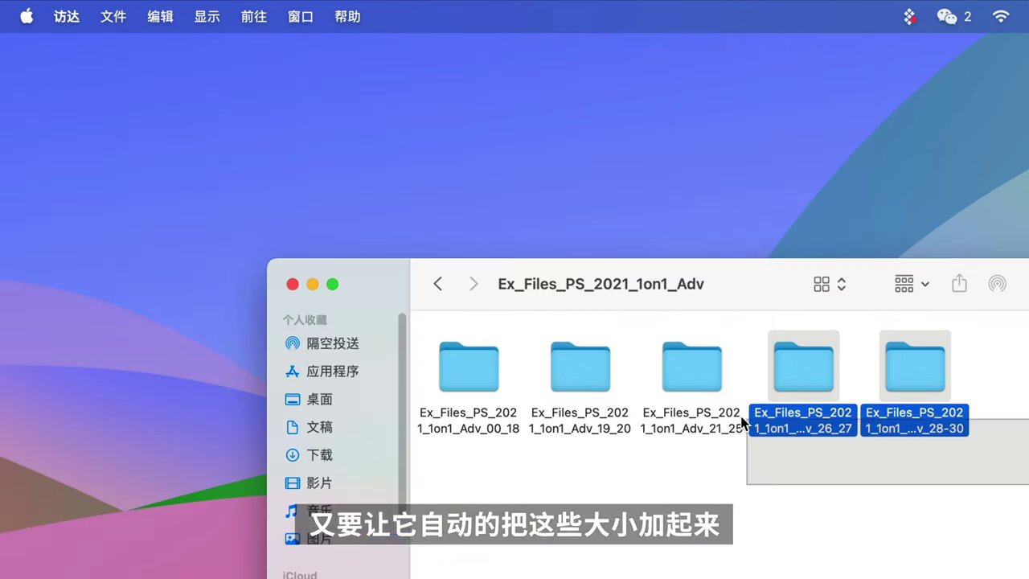
Select the 21_25, 26_27 and 28-30 folders and show them in one shared inspector for their combined size.
{"action": "left_click", "coordinate": [693, 370], "text": "shift"}
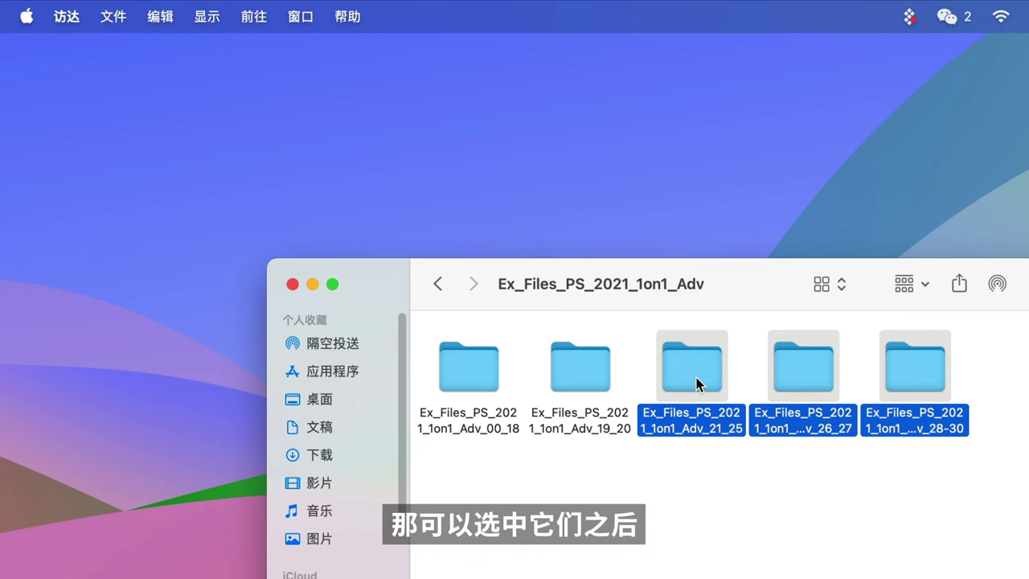
{"action": "right_click", "coordinate": [696, 378]}
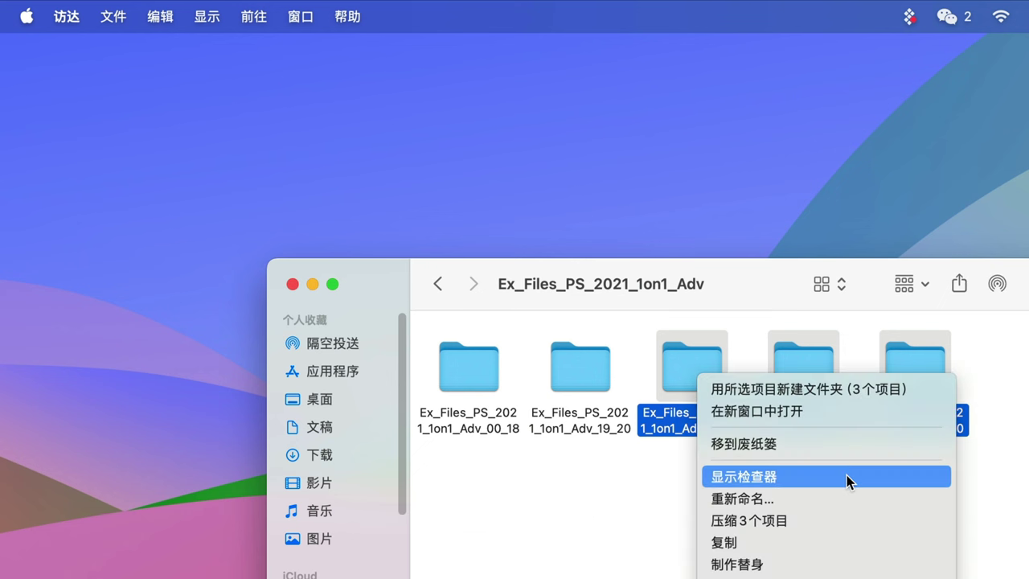
{"action": "key", "text": "alt"}
{"action": "left_click", "coordinate": [846, 475]}
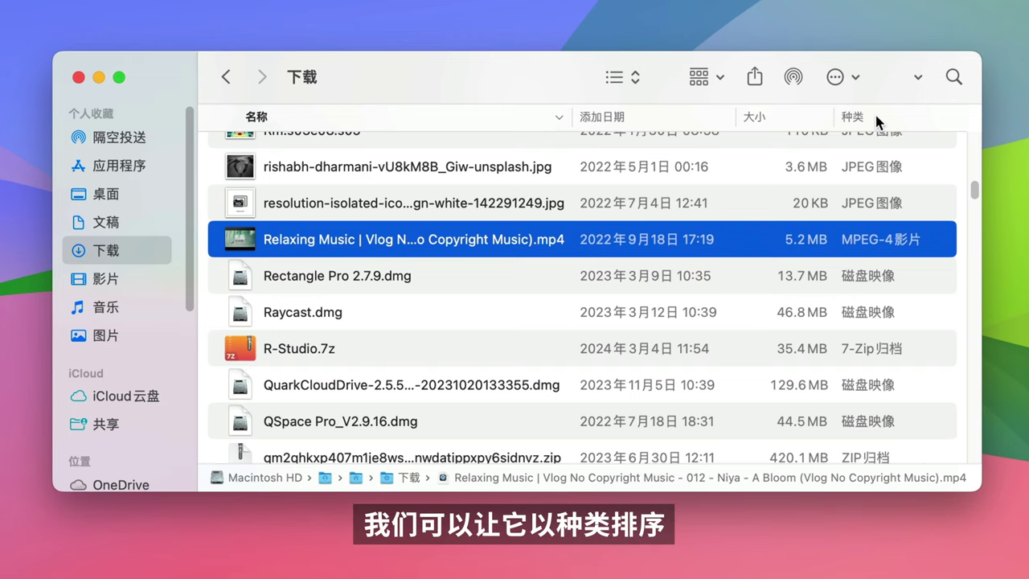
Sort the files in the Downloads folder by kind, and re-sort them by size.
{"action": "left_click", "coordinate": [875, 118]}
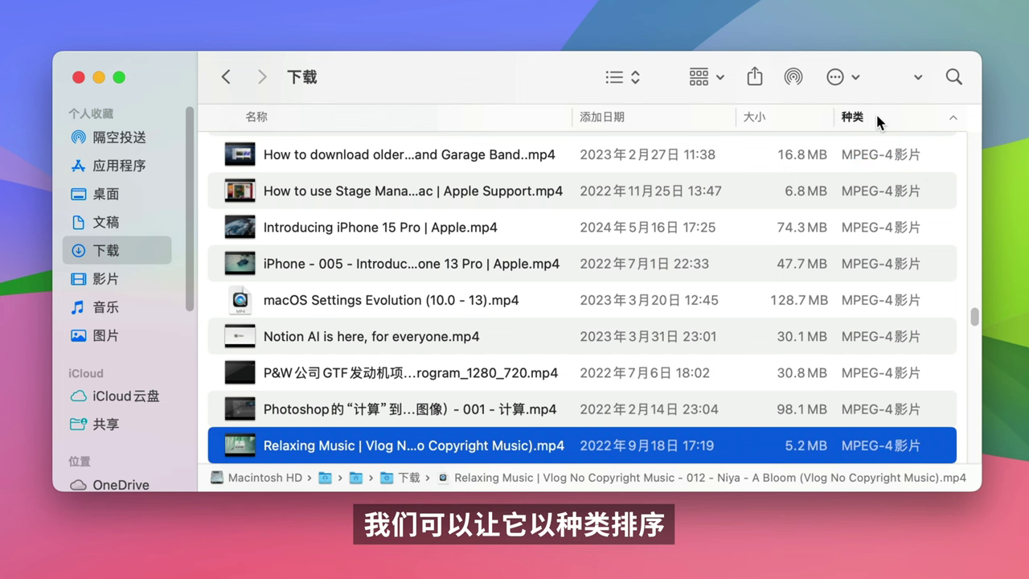
{"action": "left_click", "coordinate": [799, 116]}
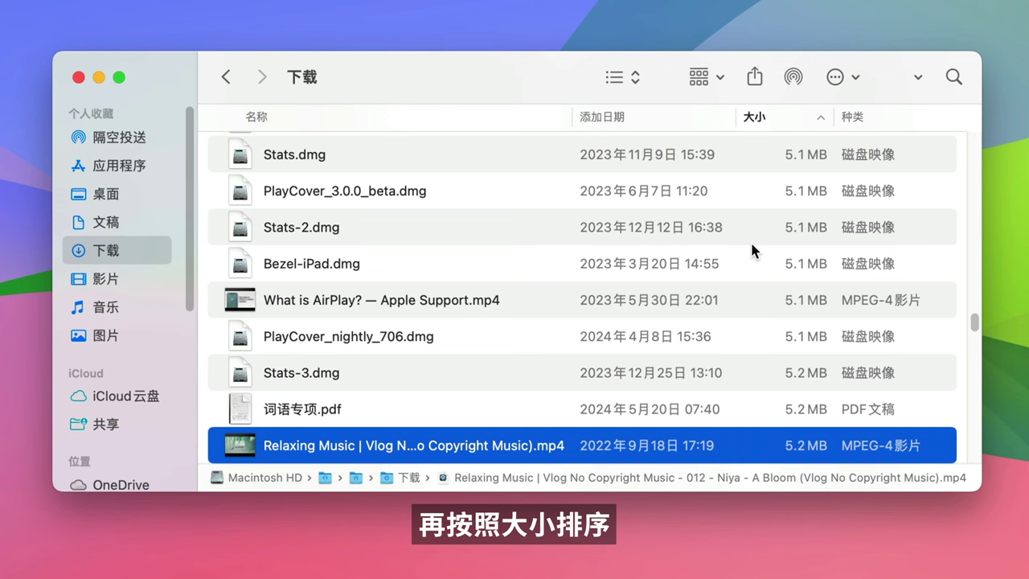
Group the Downloads files by kind and browse to the music group.
{"action": "left_click", "coordinate": [710, 77]}
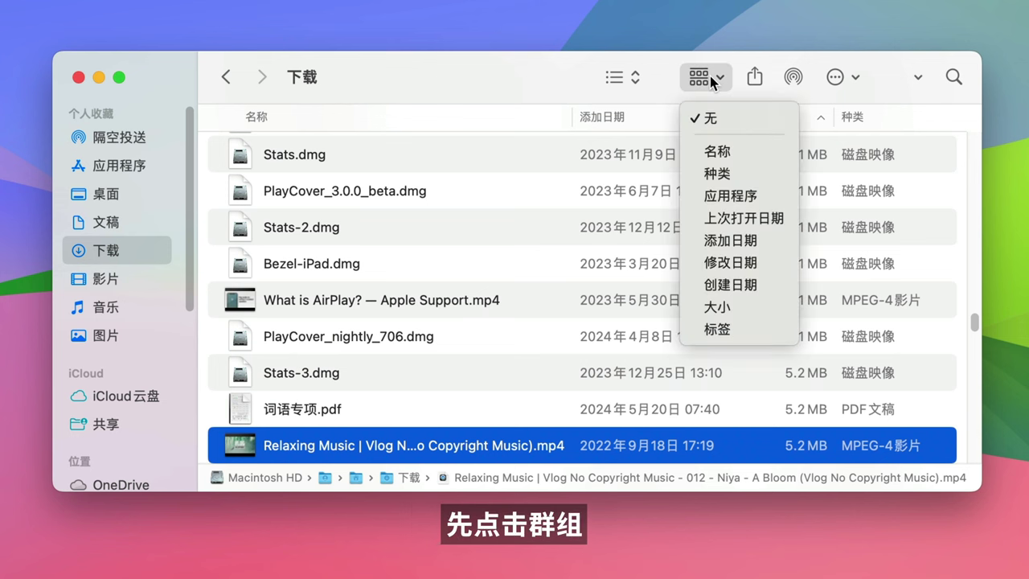
{"action": "left_click", "coordinate": [739, 175]}
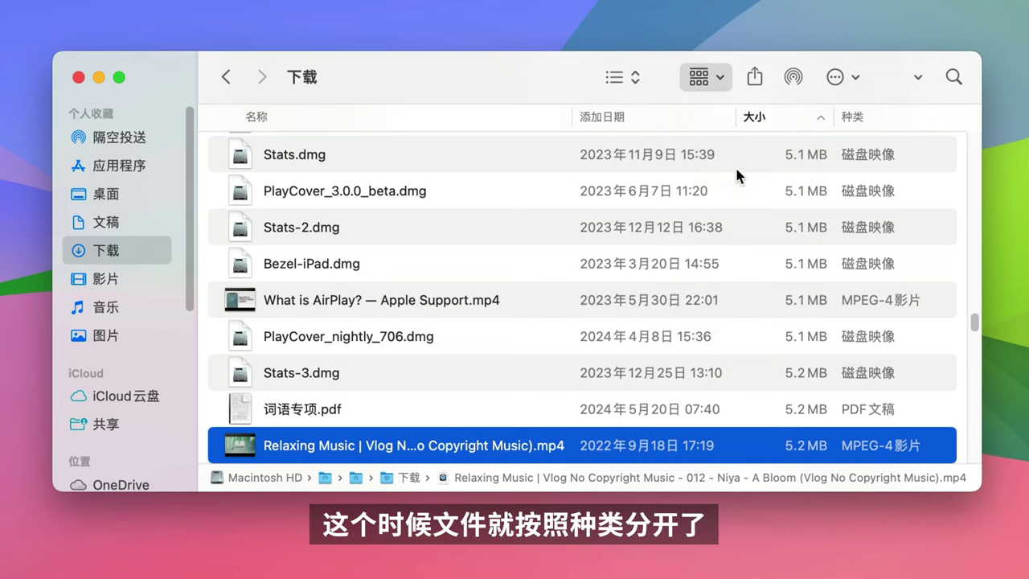
{"action": "scroll", "coordinate": [772, 241], "scroll_direction": "up", "scroll_amount": 5}
{"action": "left_click", "coordinate": [808, 300]}
{"action": "scroll", "coordinate": [808, 301], "scroll_direction": "down", "scroll_amount": 2}
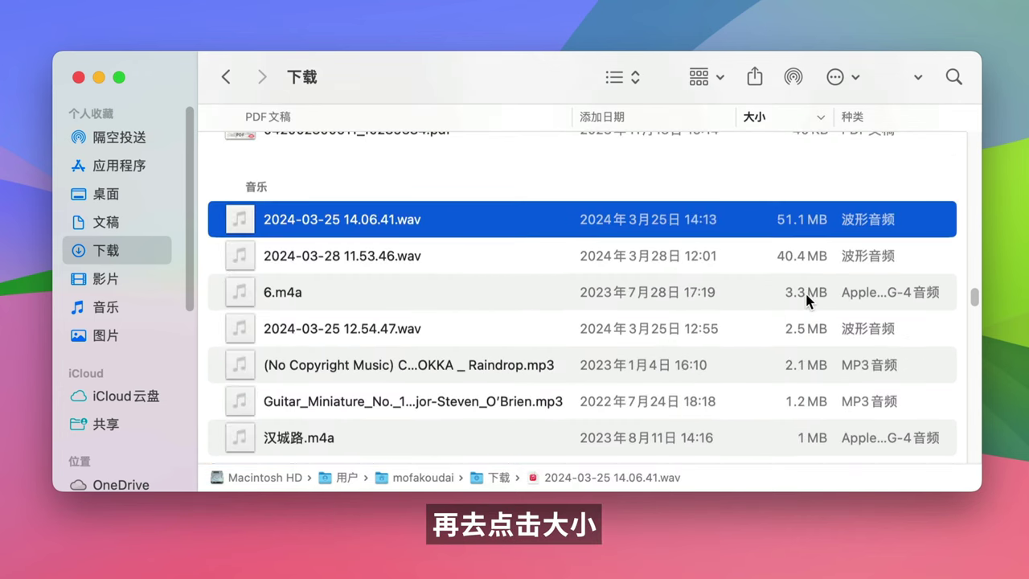
Sort the files within each kind group by size, switching between ascending and descending order.
{"action": "left_click", "coordinate": [772, 116]}
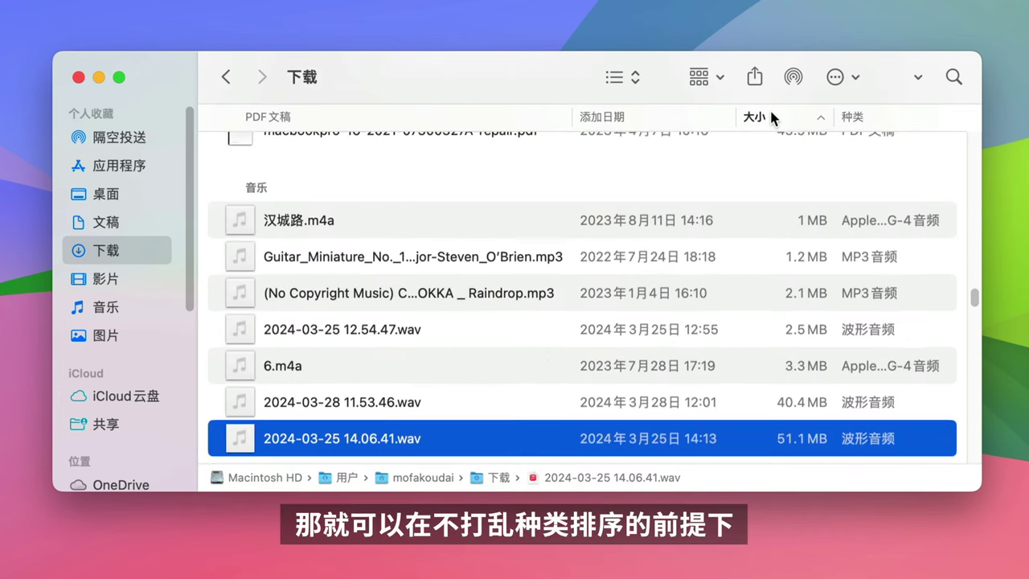
{"action": "left_click", "coordinate": [772, 117]}
{"action": "left_click", "coordinate": [770, 116]}
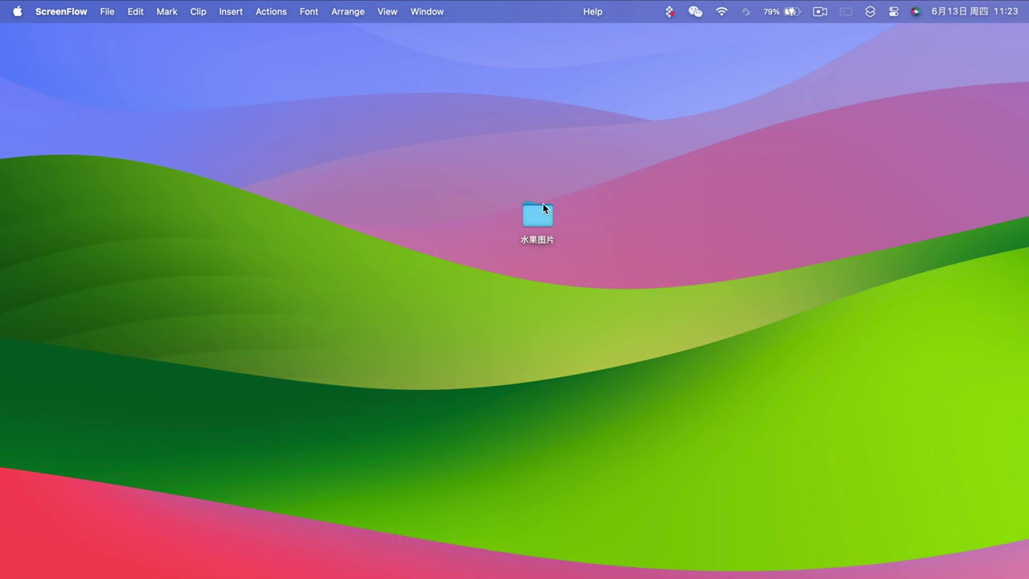
Open the 水果图片 folder from the desktop and search it for 苹果.
{"action": "double_click", "coordinate": [537, 215]}
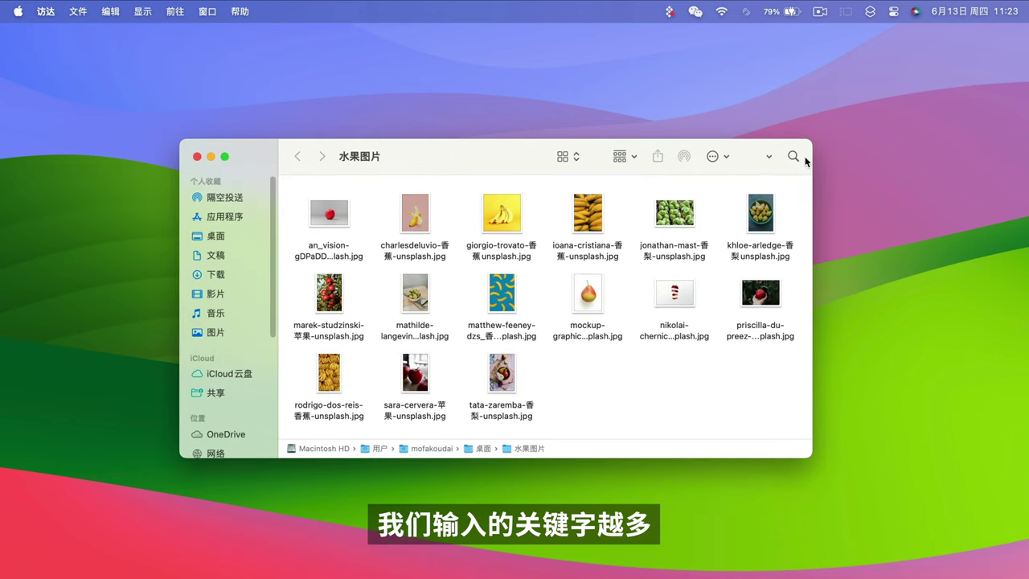
{"action": "left_click", "coordinate": [798, 158]}
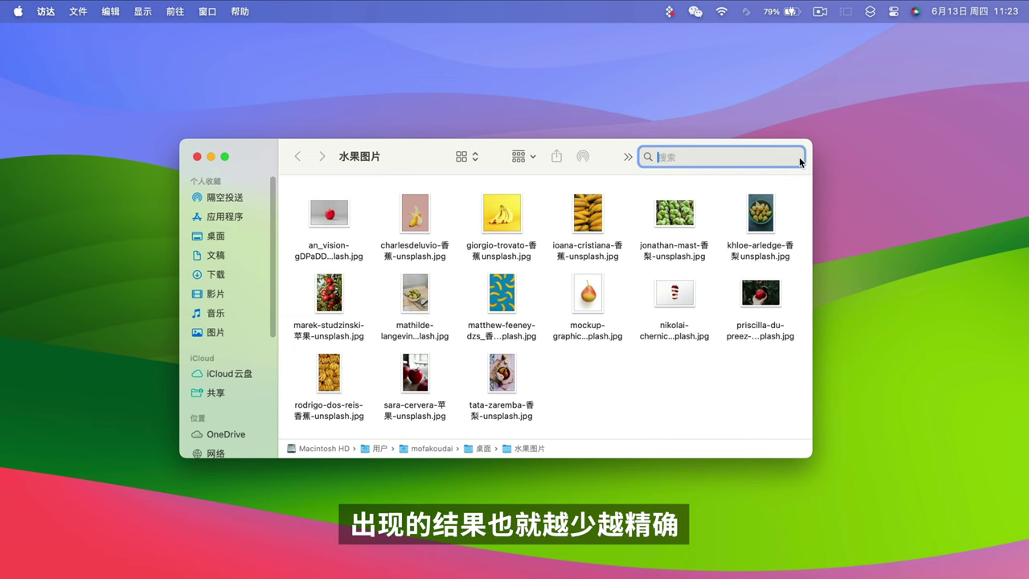
{"action": "type", "text": "pingguo"}
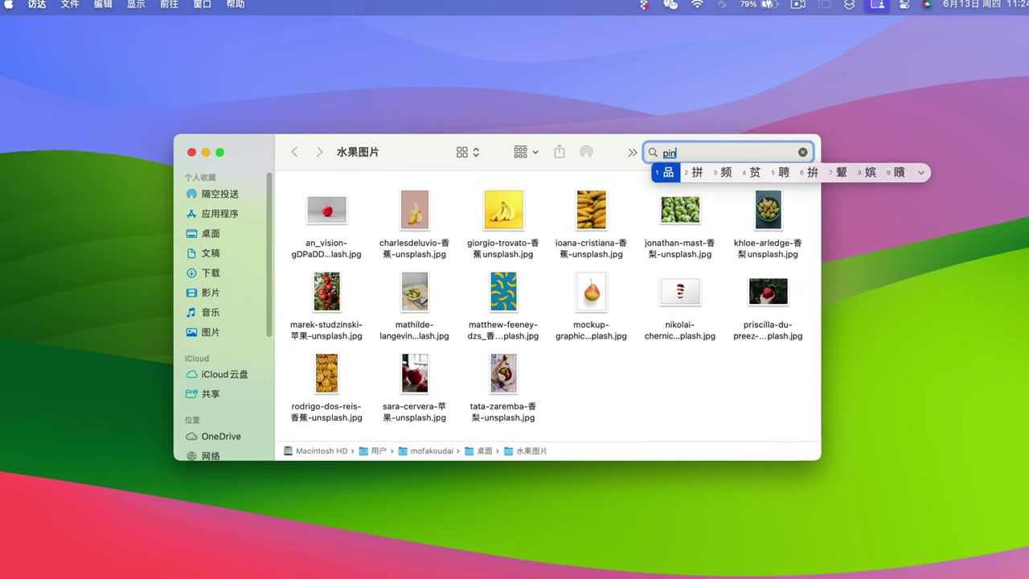
{"action": "key", "text": "space"}
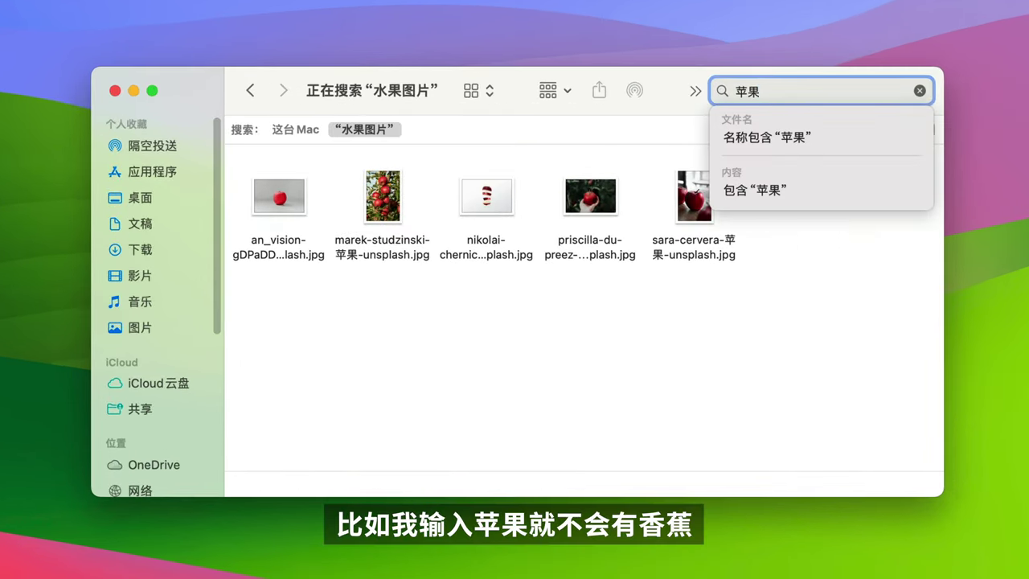
Replace the search keyword with 香蕉 in the 水果图片 folder.
{"action": "key", "text": "BackSpace"}
{"action": "key", "text": "BackSpace"}
{"action": "type", "text": "xiangjiao"}
{"action": "key", "text": "space"}
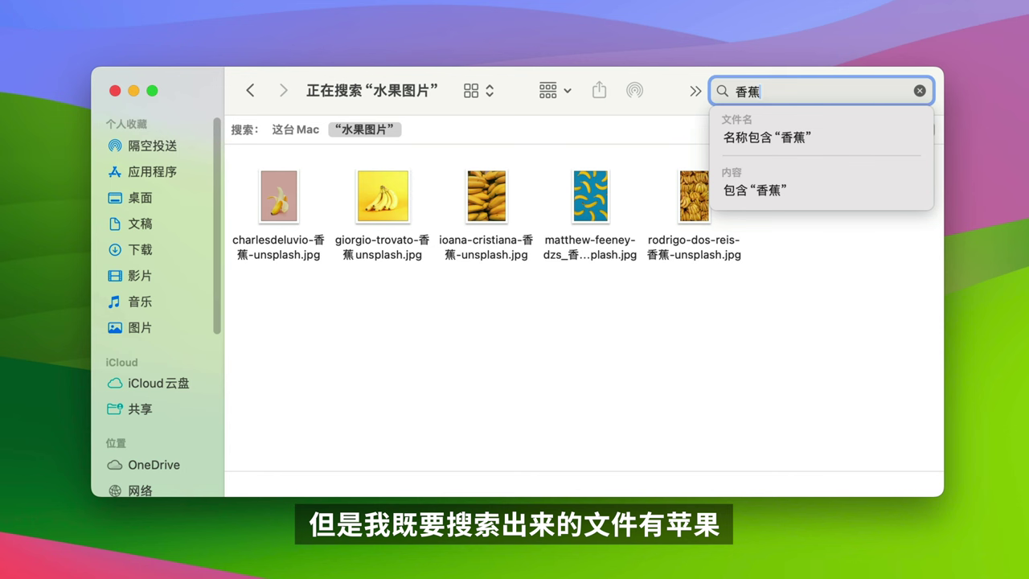
Replace the search keyword with 苹果香蕉 in the 水果图片 folder.
{"action": "key", "text": "BackSpace"}
{"action": "key", "text": "BackSpace"}
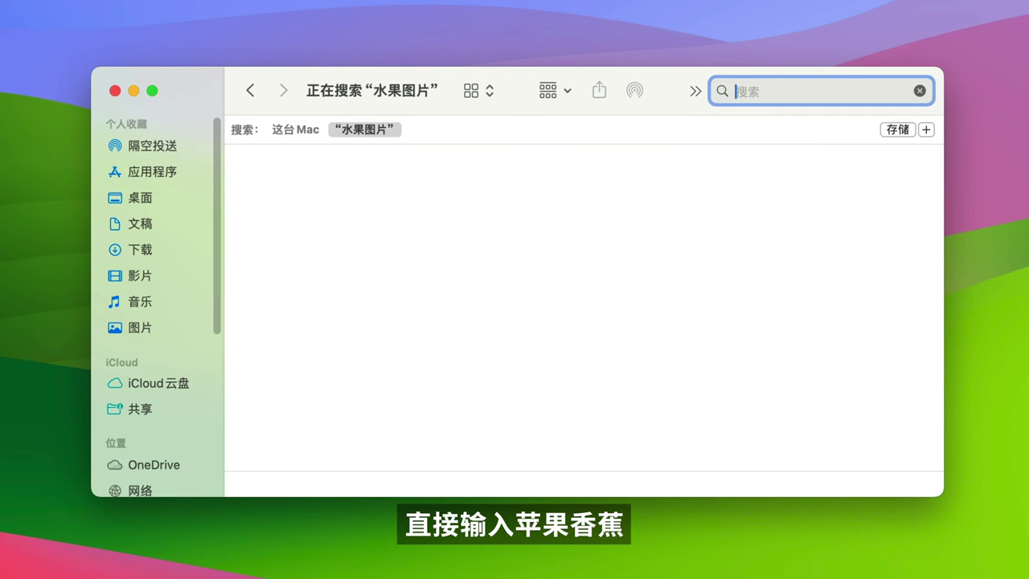
{"action": "type", "text": "苹果香蕉"}
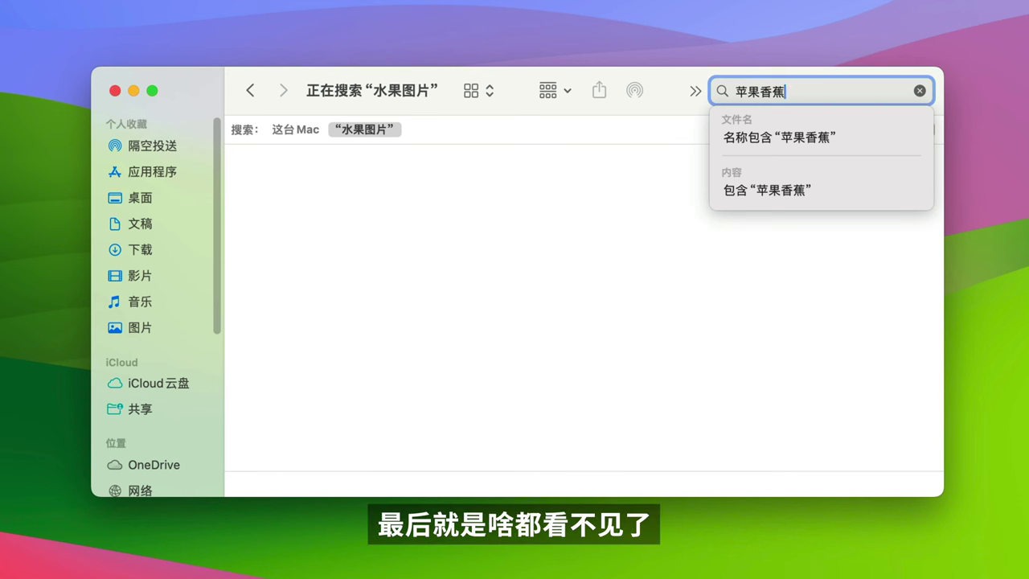
Change the search keyword to 苹果 OR 香蕉 to match either fruit.
{"action": "key", "text": "BackSpace"}
{"action": "key", "text": "BackSpace"}
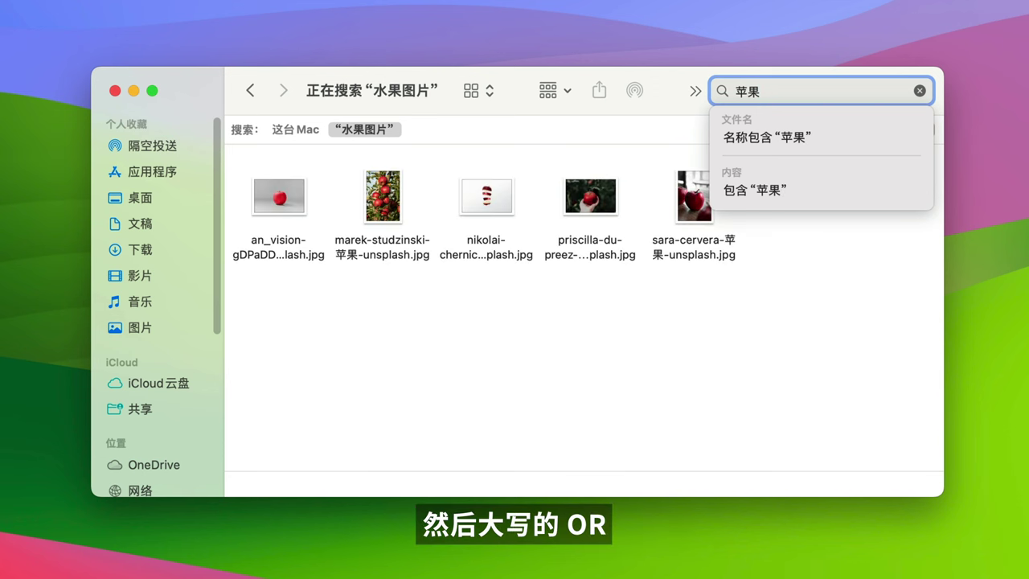
{"action": "type", "text": "OR xiang"}
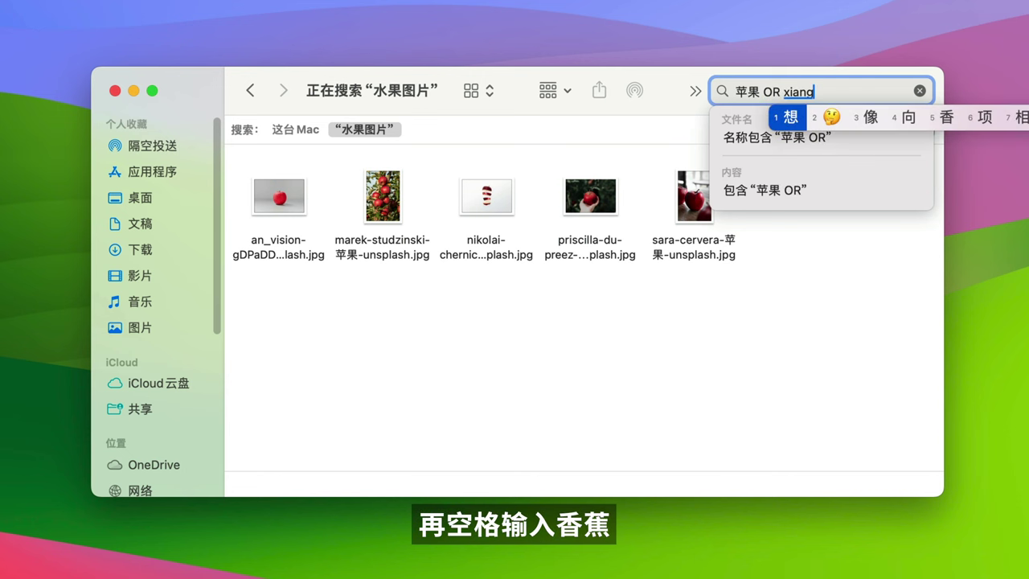
{"action": "type", "text": "jiao"}
{"action": "key", "text": "space"}
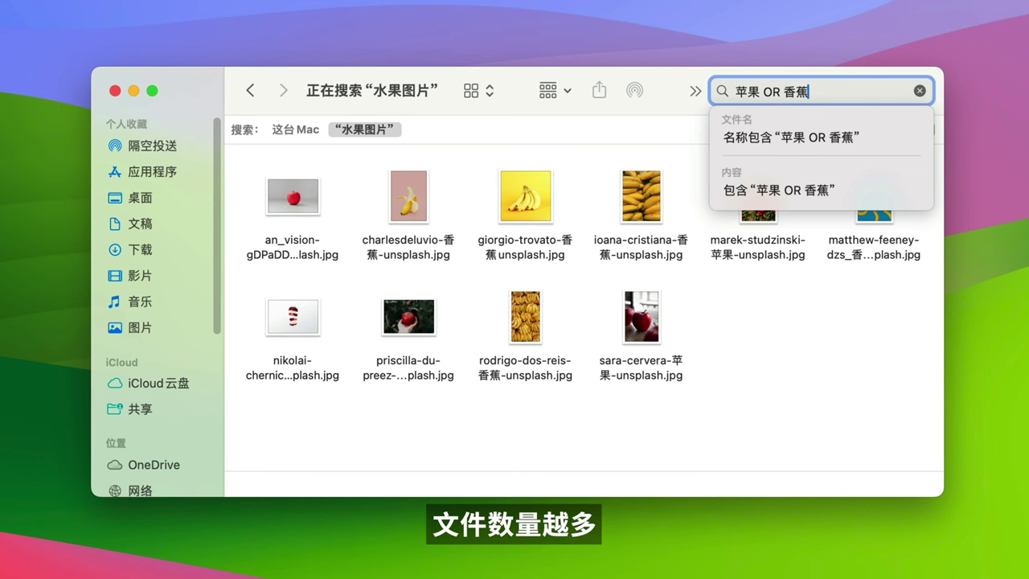
Change the second search term so the query reads 苹果 OR 香梨, and dismiss the suggestions.
{"action": "key", "text": "BackSpace"}
{"action": "key", "text": "BackSpace"}
{"action": "type", "text": "xiangli"}
{"action": "key", "text": "space"}
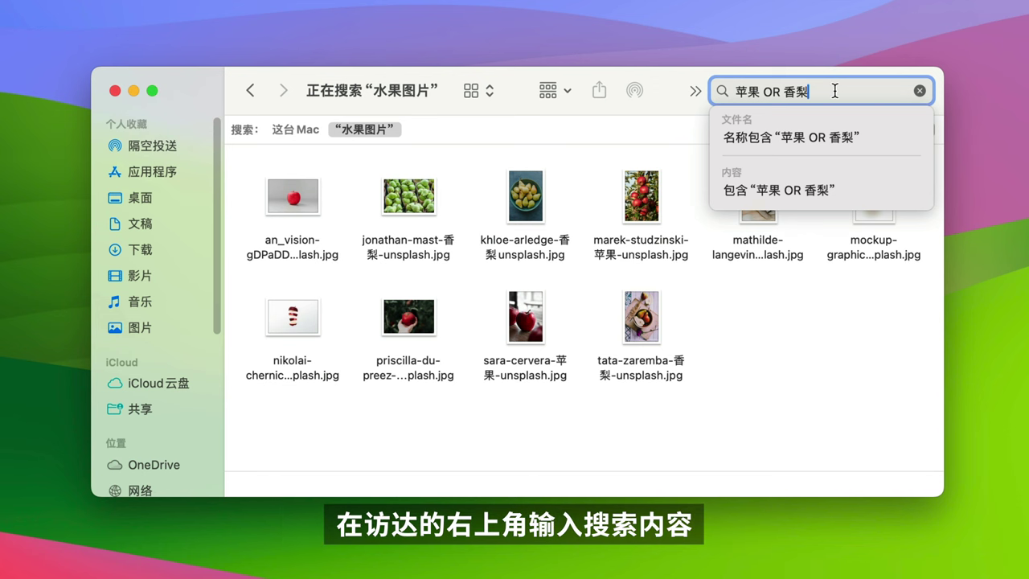
{"action": "left_click", "coordinate": [853, 294]}
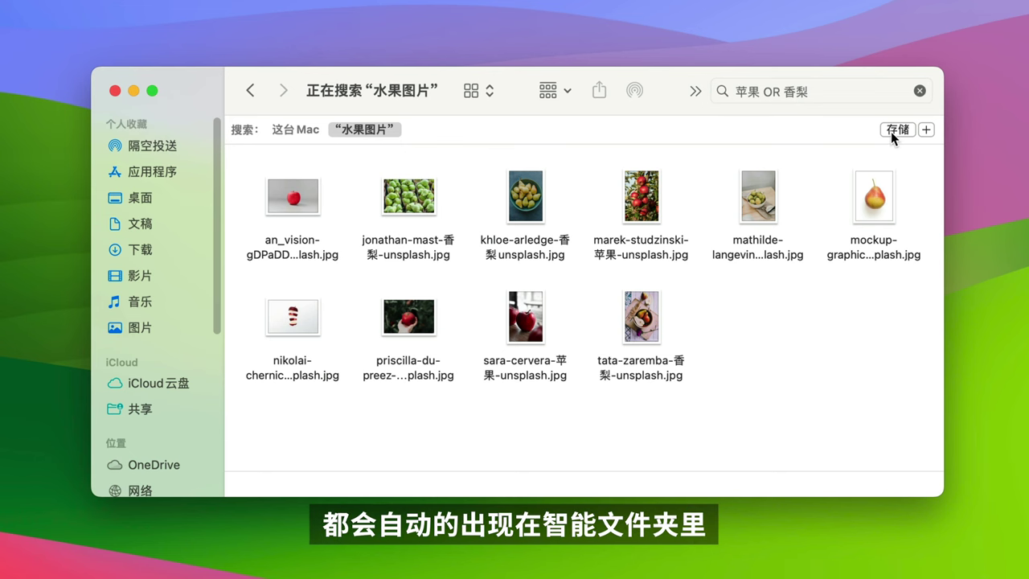
Save the search as a smart folder named 苹果和香梨 in 已存储的搜索, with 添加到边栏 enabled.
{"action": "left_click", "coordinate": [891, 131]}
{"action": "type", "text": "pingguo"}
{"action": "key", "text": "space"}
{"action": "type", "text": "he"}
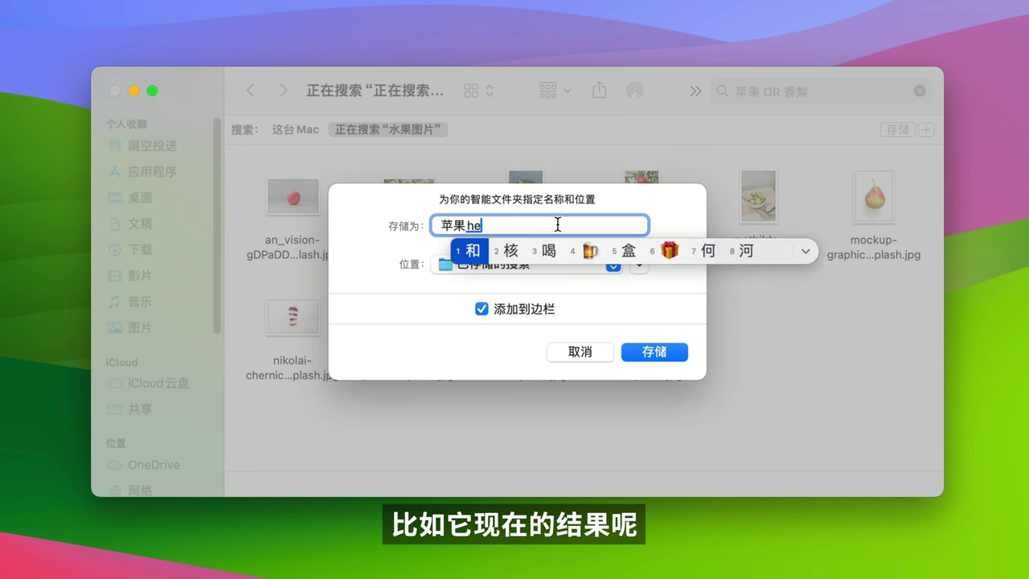
{"action": "key", "text": "space"}
{"action": "type", "text": "xiangli"}
{"action": "key", "text": "space"}
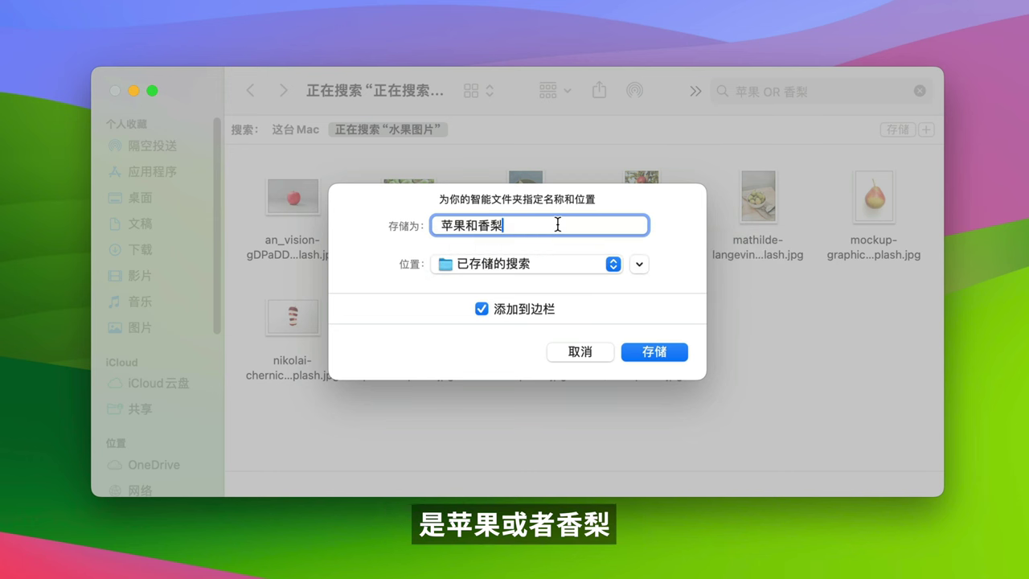
{"action": "left_click", "coordinate": [654, 360]}
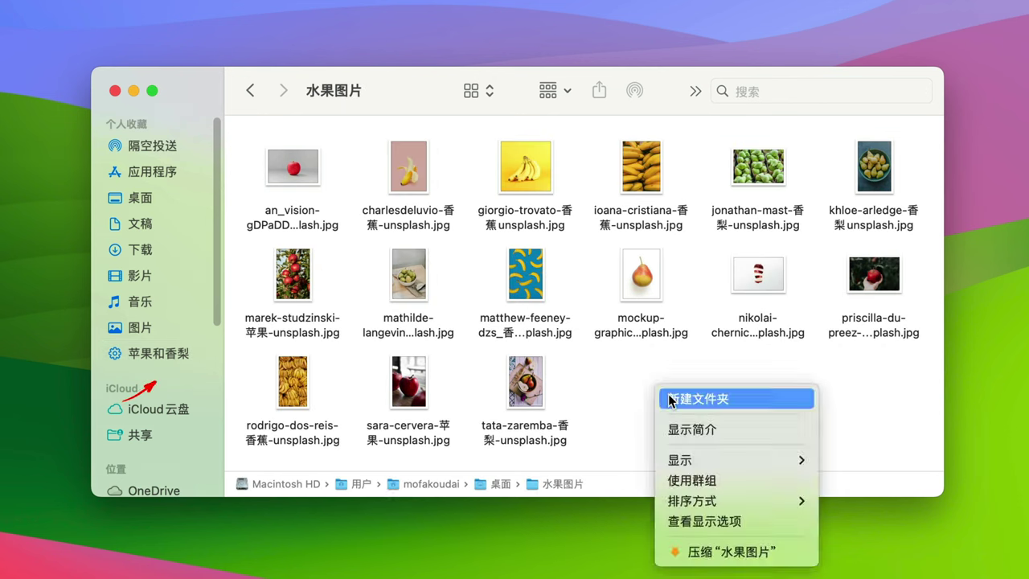
Create a folder named 苹果123 inside 水果图片 and check for it in the 苹果和香梨 smart folder.
{"action": "left_click", "coordinate": [668, 394]}
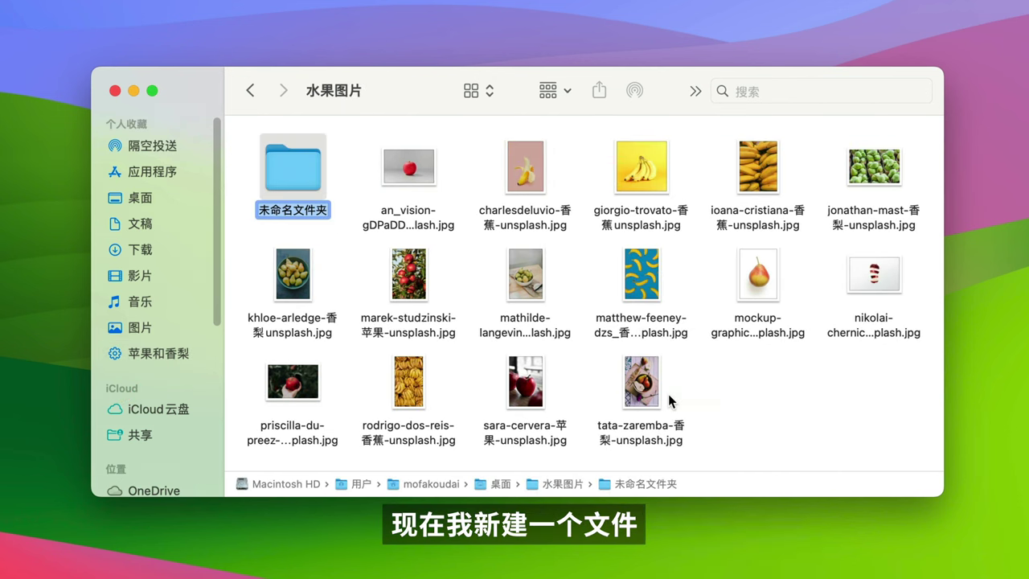
{"action": "type", "text": "pingguo"}
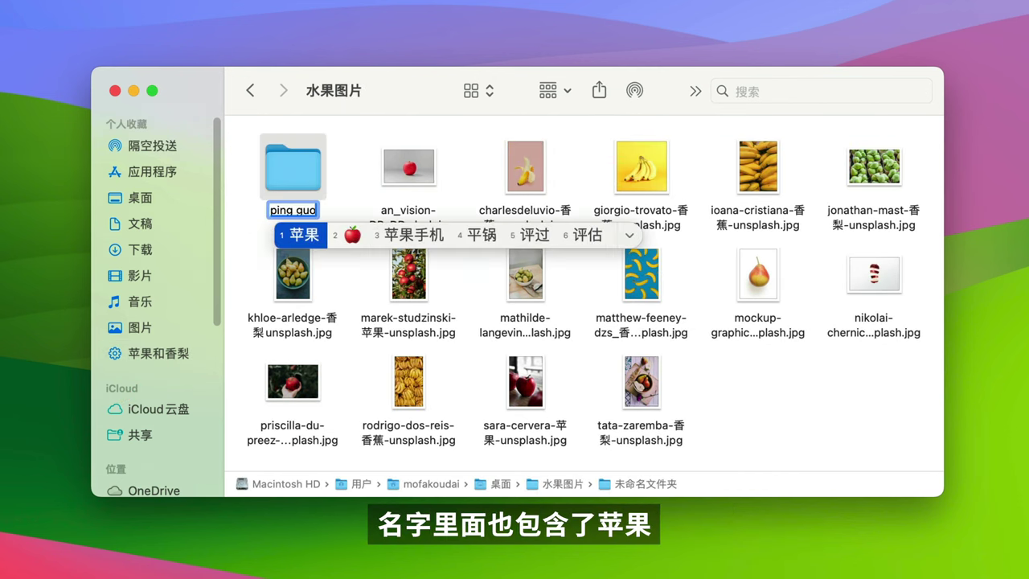
{"action": "key", "text": "space"}
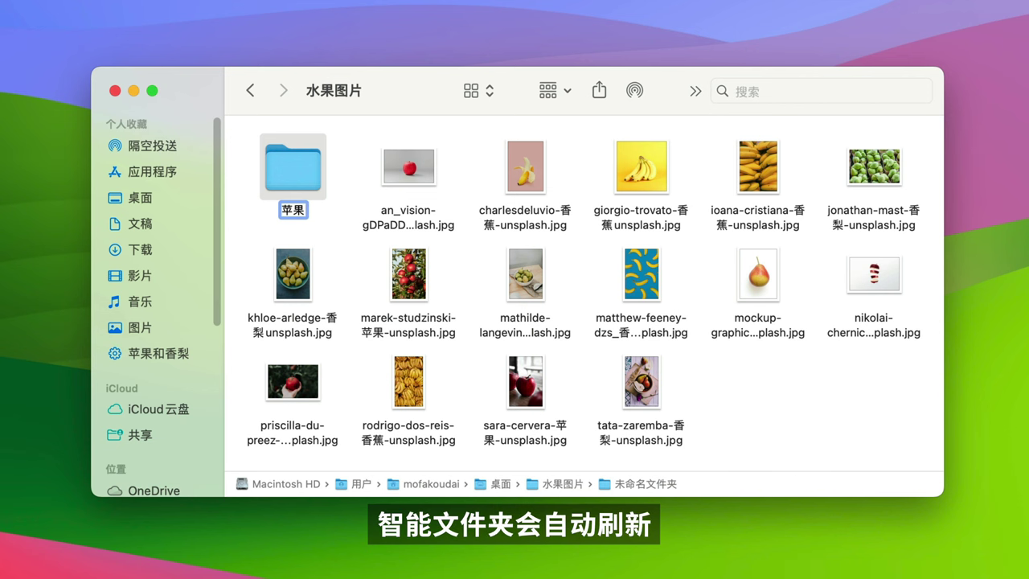
{"action": "type", "text": "123"}
{"action": "key", "text": "Return"}
{"action": "left_click", "coordinate": [178, 356]}
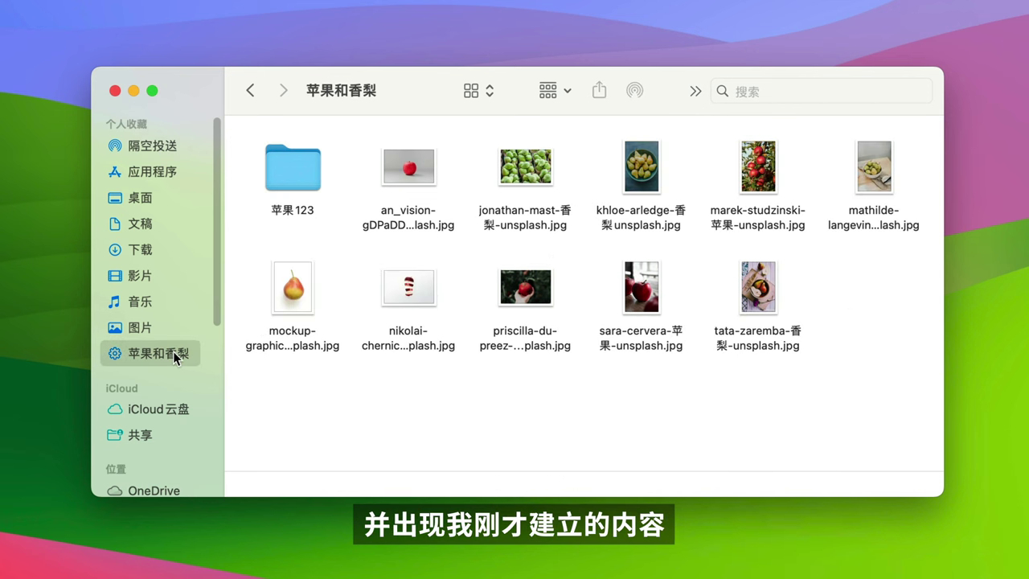
{"action": "left_click", "coordinate": [271, 183]}
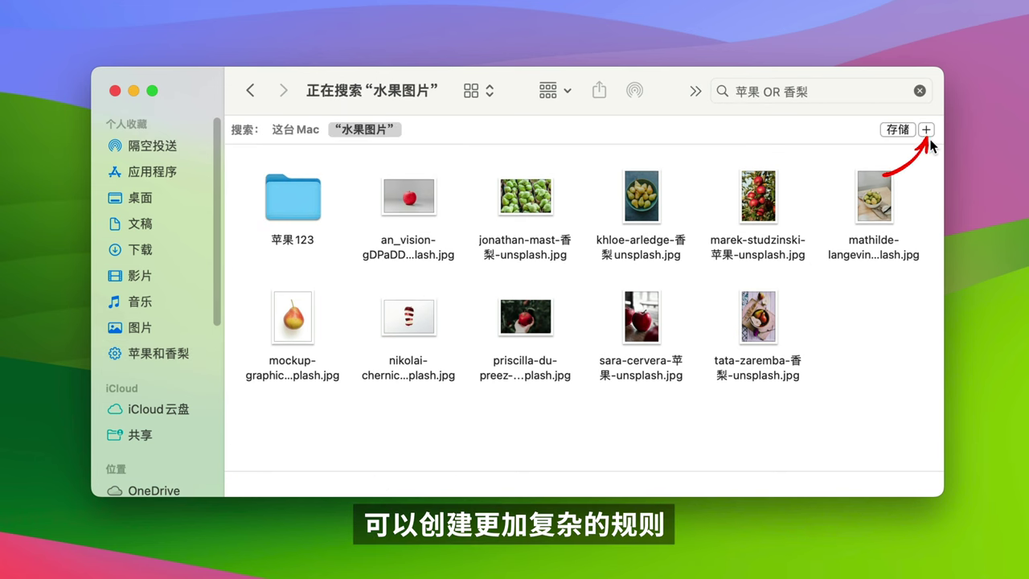
Add a rule row to the 苹果 OR 香梨 search and browse the full list of additional search attributes.
{"action": "left_click", "coordinate": [928, 130]}
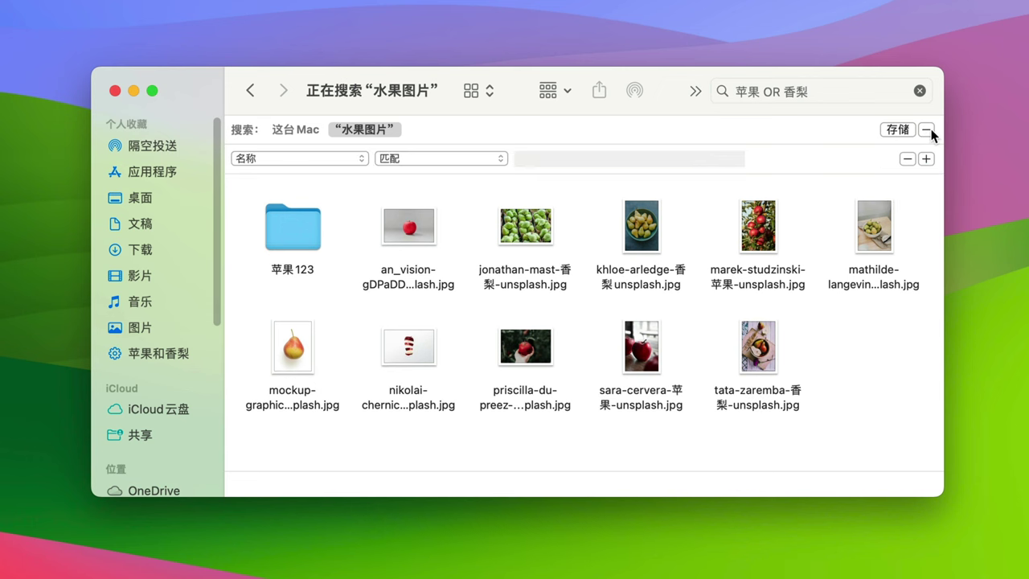
{"action": "left_click", "coordinate": [361, 159]}
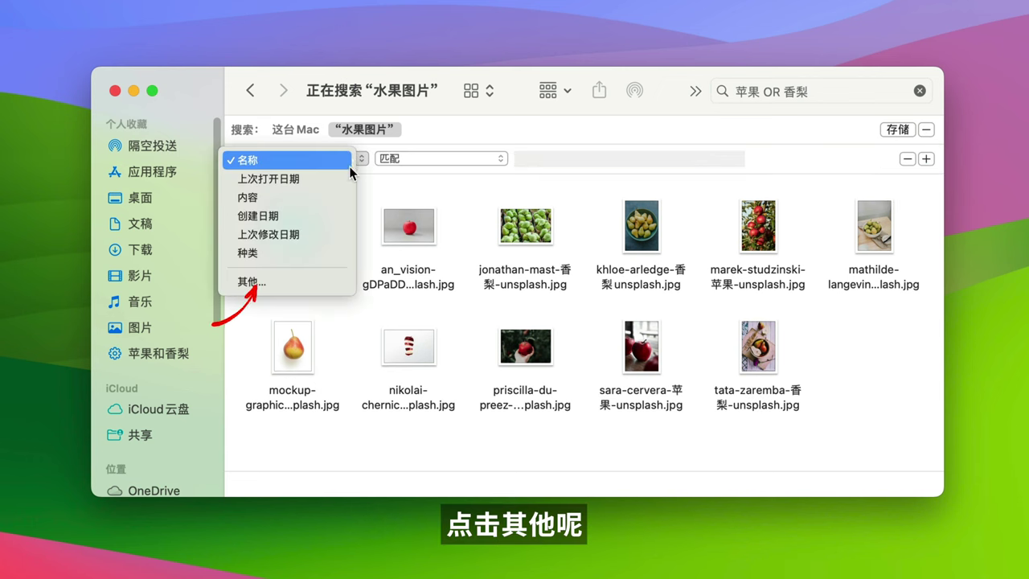
{"action": "left_click", "coordinate": [284, 280]}
{"action": "scroll", "coordinate": [790, 235], "scroll_direction": "down", "scroll_amount": 5}
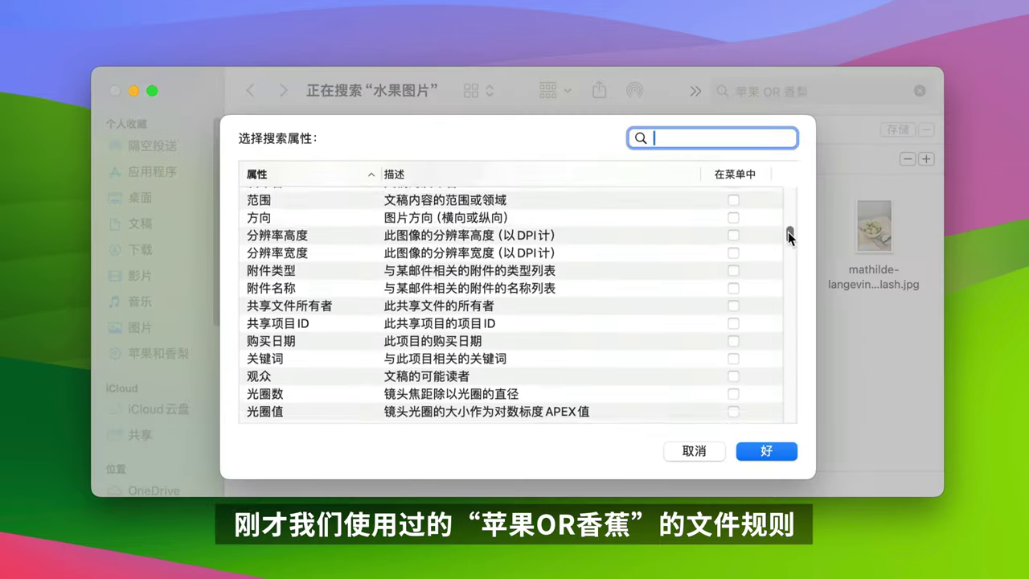
{"action": "left_click_drag", "start_coordinate": [790, 235], "coordinate": [766, 426]}
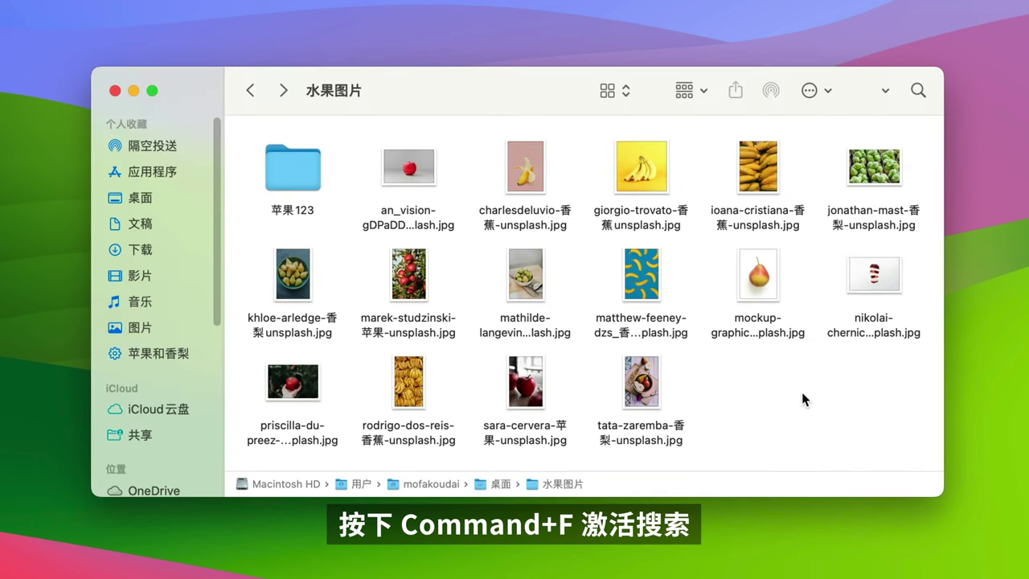
Search 水果图片 with two rules: 名称 匹配 苹果 and 名称 匹配 香蕉.
{"action": "key", "text": "super+f"}
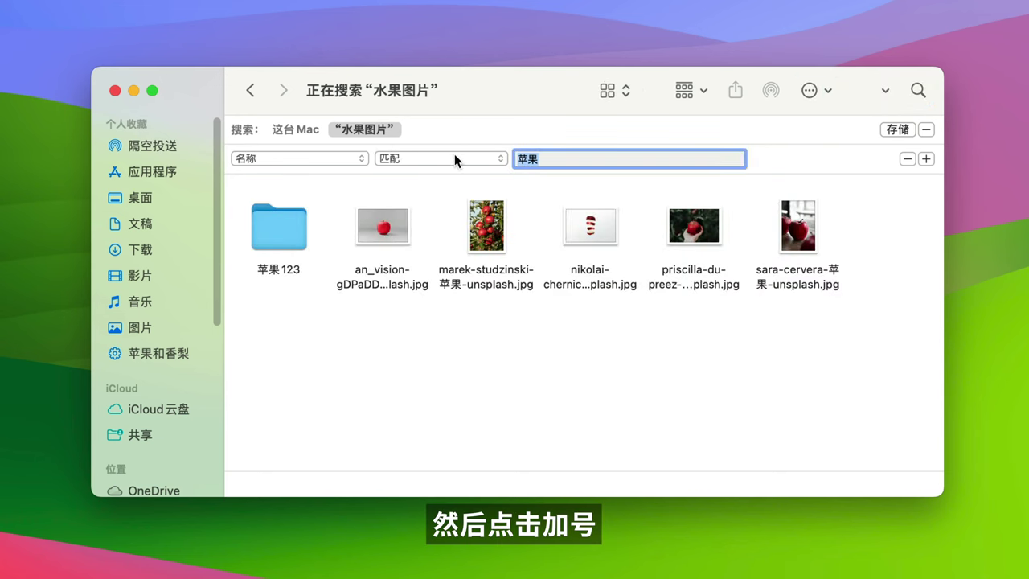
{"action": "left_click", "coordinate": [926, 158]}
{"action": "left_click", "coordinate": [337, 188]}
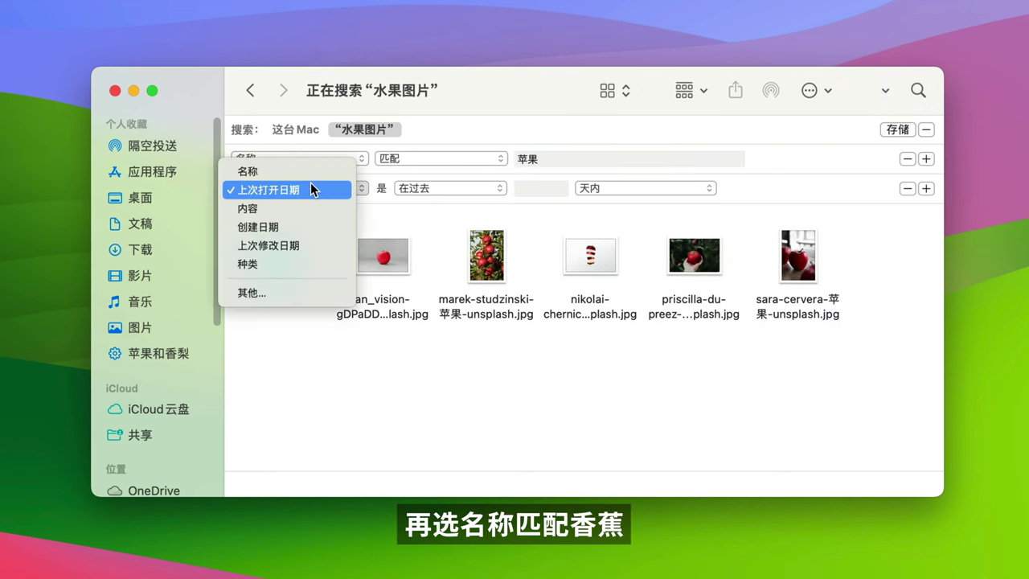
{"action": "left_click", "coordinate": [245, 170]}
{"action": "type", "text": "xiangjiao"}
{"action": "key", "text": "space"}
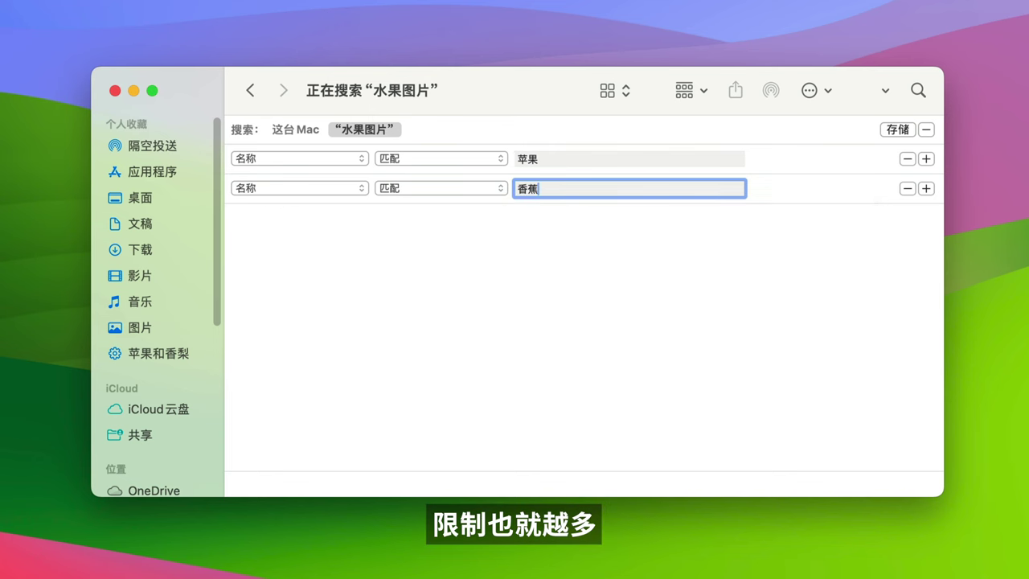
Add a nested 任一 condition group with the rules 名称 匹配 苹果 and 名称 匹配 香蕉.
{"action": "key", "text": "alt"}
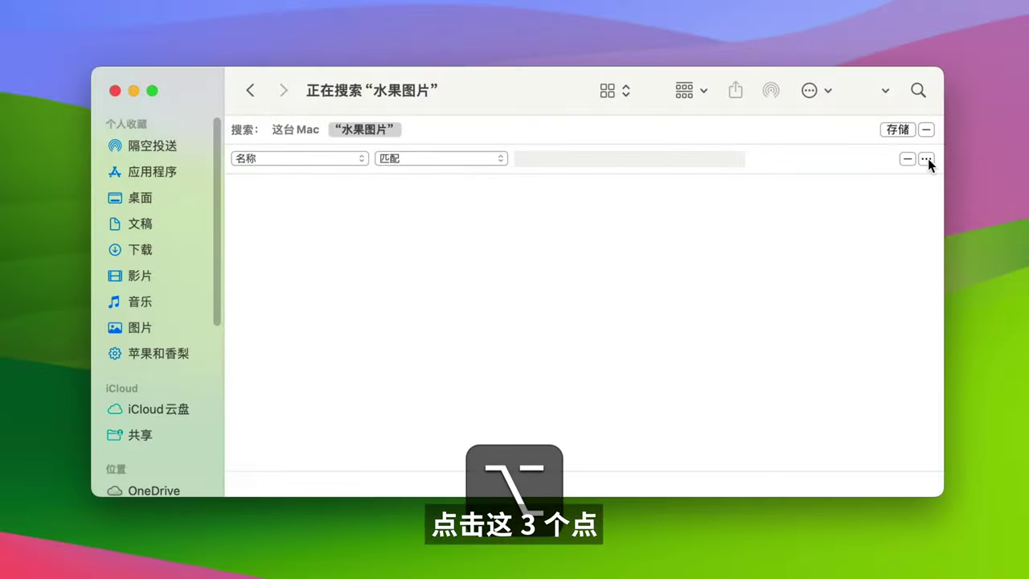
{"action": "left_click", "coordinate": [928, 159], "text": "alt"}
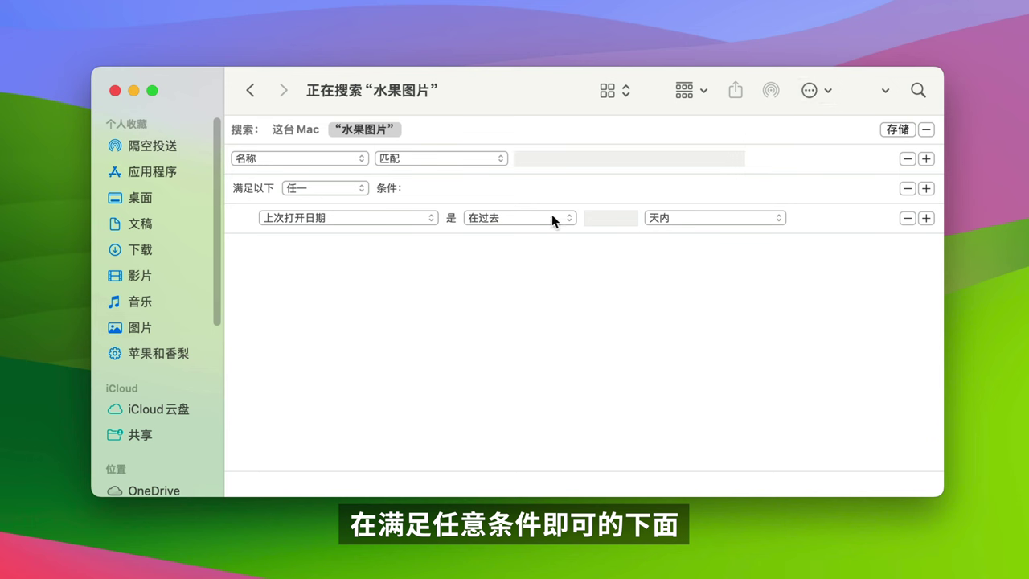
{"action": "left_click", "coordinate": [425, 219]}
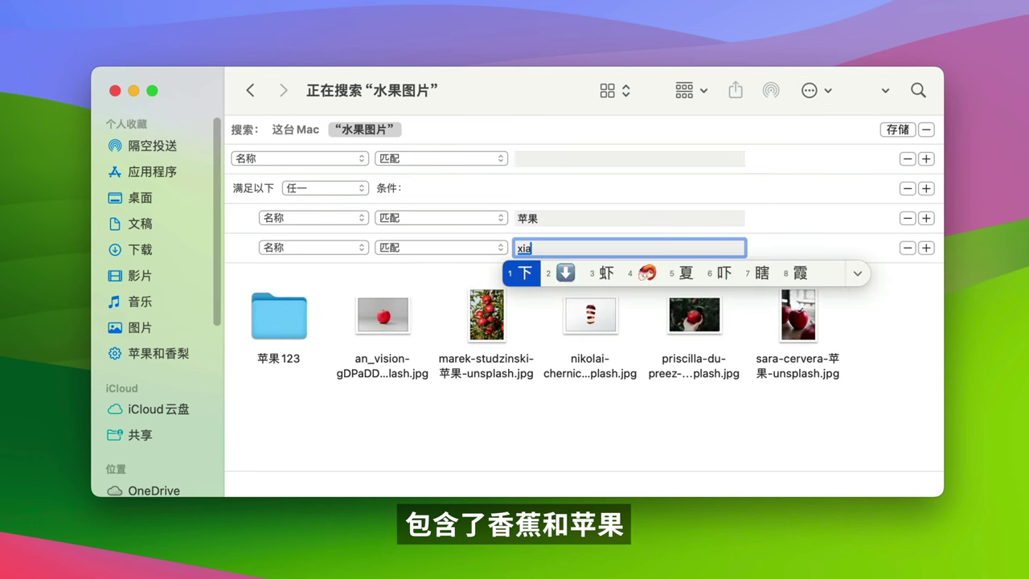
{"action": "type", "text": "ngjiao"}
{"action": "key", "text": "space"}
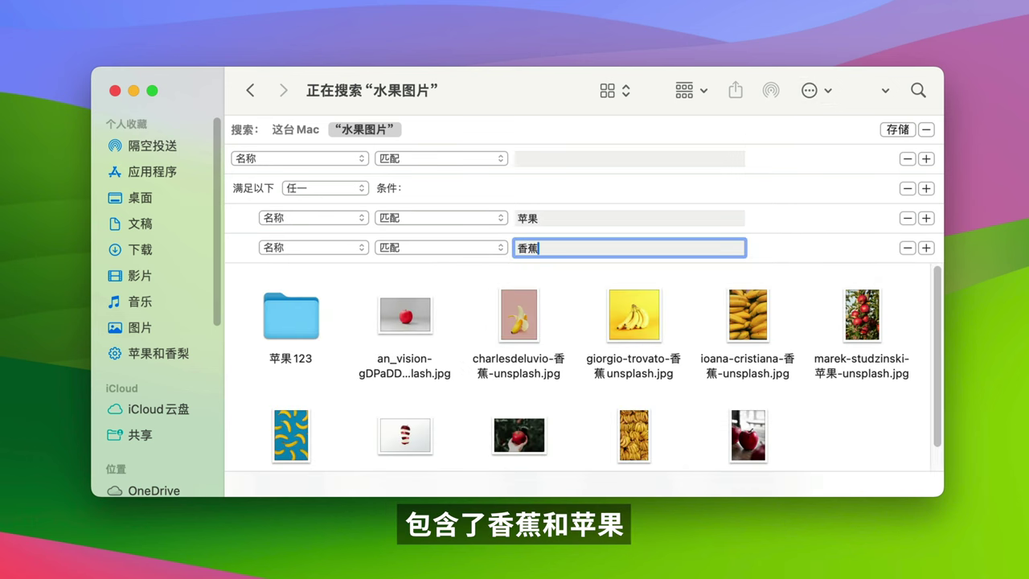
Look through the files matching the nested rules and start saving the search.
{"action": "scroll", "coordinate": [611, 359], "scroll_direction": "down", "scroll_amount": 2}
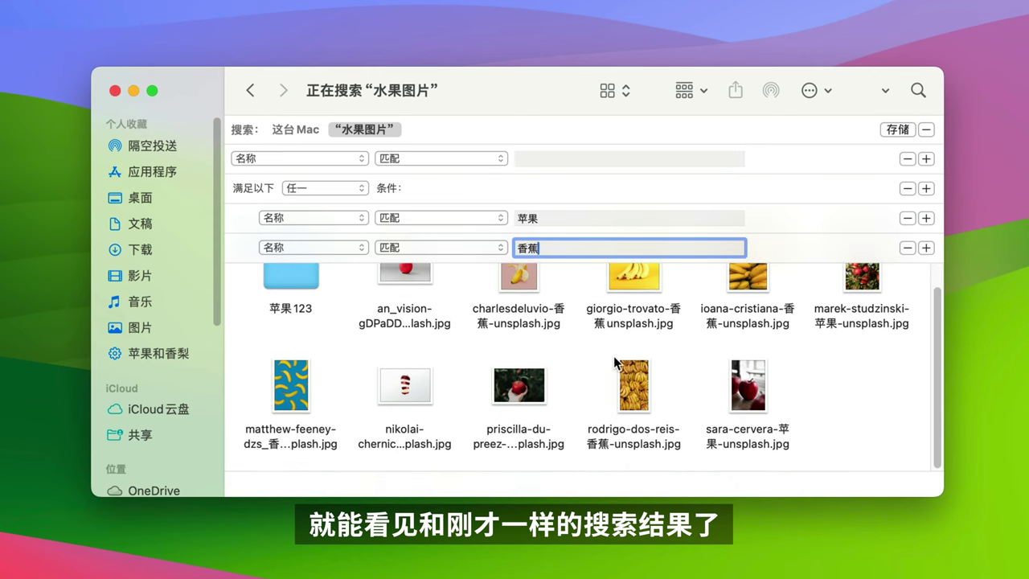
{"action": "scroll", "coordinate": [612, 362], "scroll_direction": "up", "scroll_amount": 2}
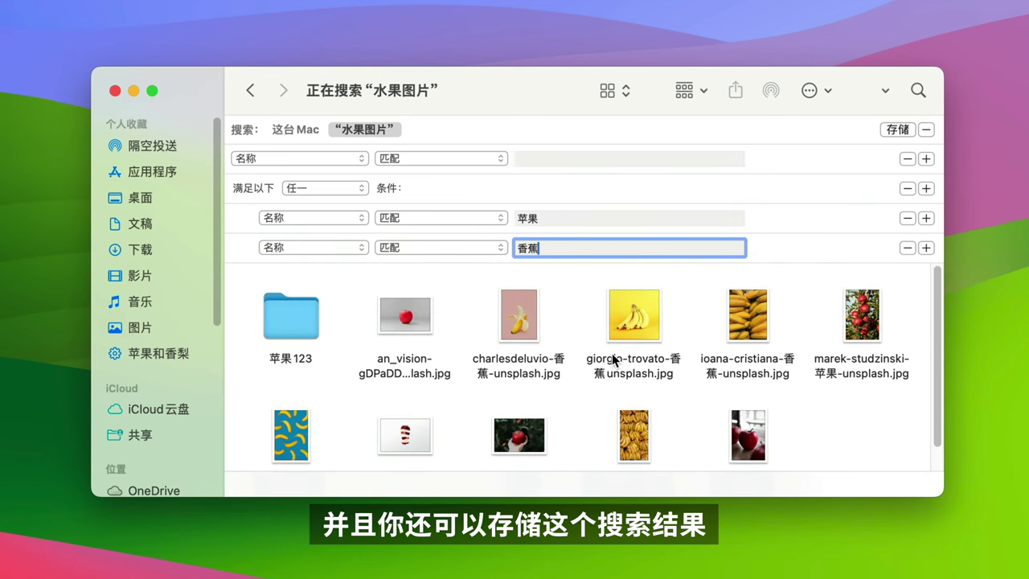
{"action": "scroll", "coordinate": [607, 356], "scroll_direction": "down", "scroll_amount": 2}
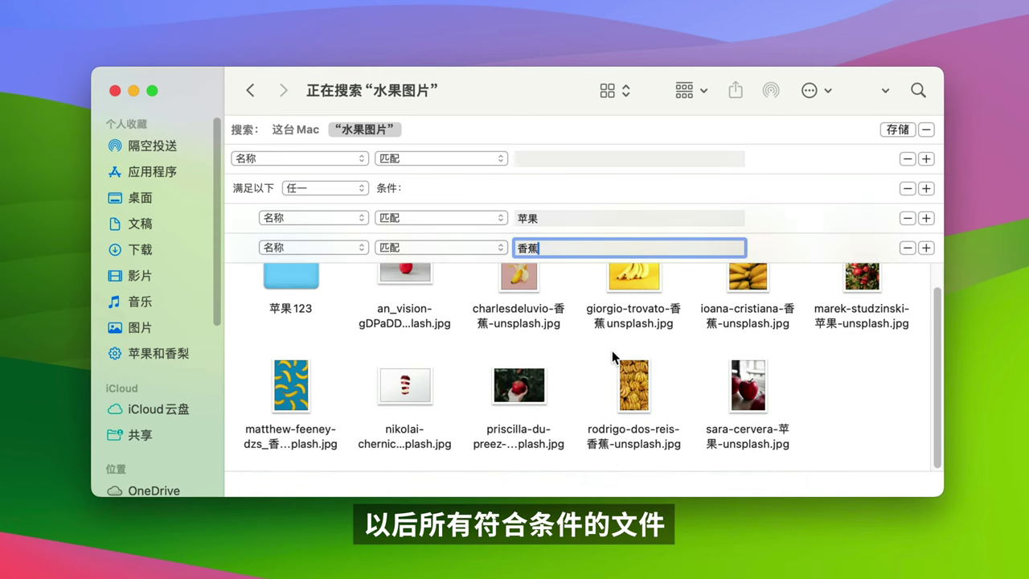
{"action": "left_click", "coordinate": [907, 134]}
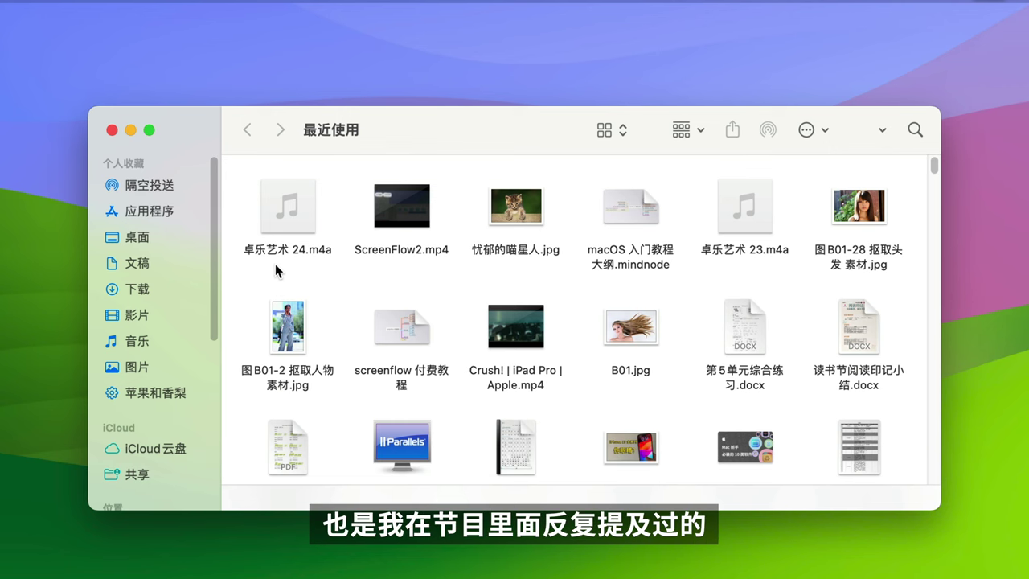
Set new Finder windows to open the 桌面 folder instead of 最近使用.
{"action": "scroll", "coordinate": [274, 276], "scroll_direction": "down", "scroll_amount": 2}
{"action": "scroll", "coordinate": [275, 277], "scroll_direction": "down", "scroll_amount": 3}
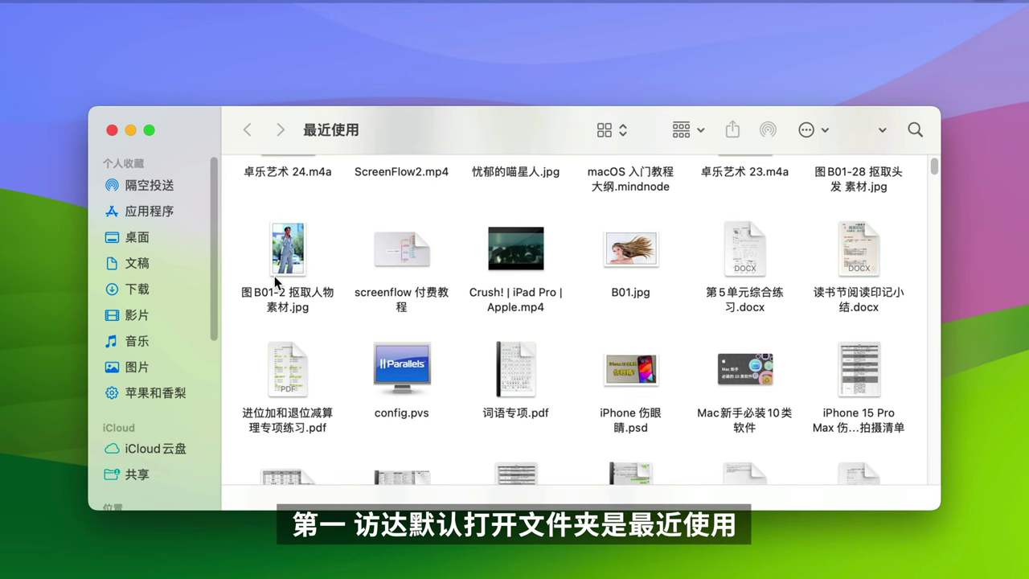
{"action": "scroll", "coordinate": [274, 276], "scroll_direction": "up", "scroll_amount": 4}
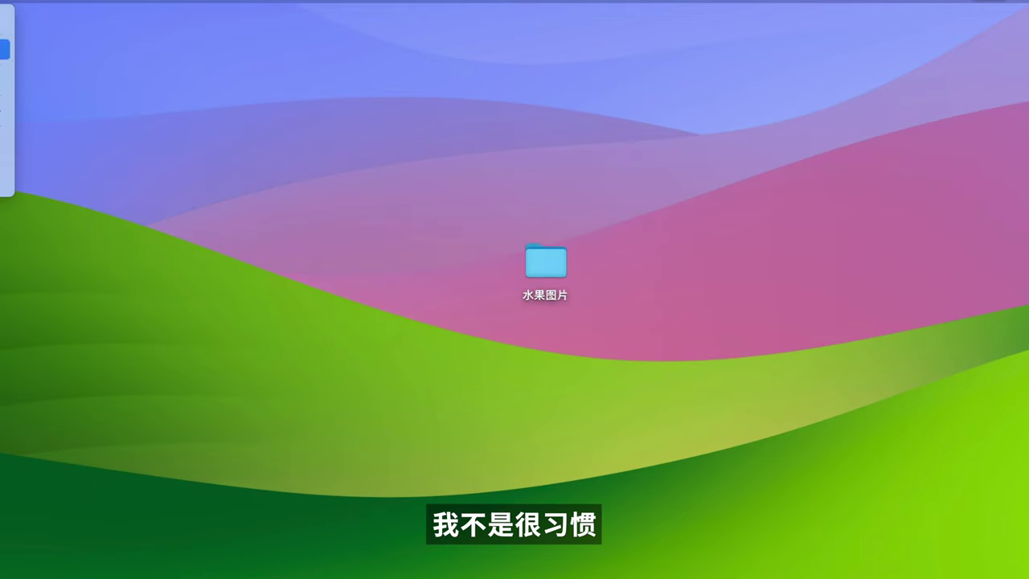
{"action": "key", "text": "super+comma"}
{"action": "left_click", "coordinate": [698, 319]}
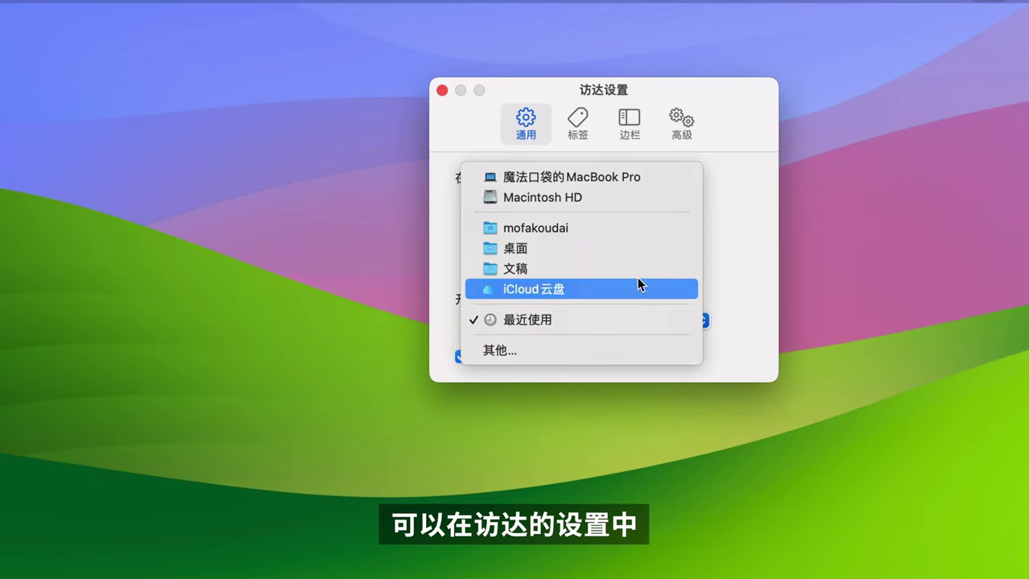
{"action": "left_click", "coordinate": [631, 249]}
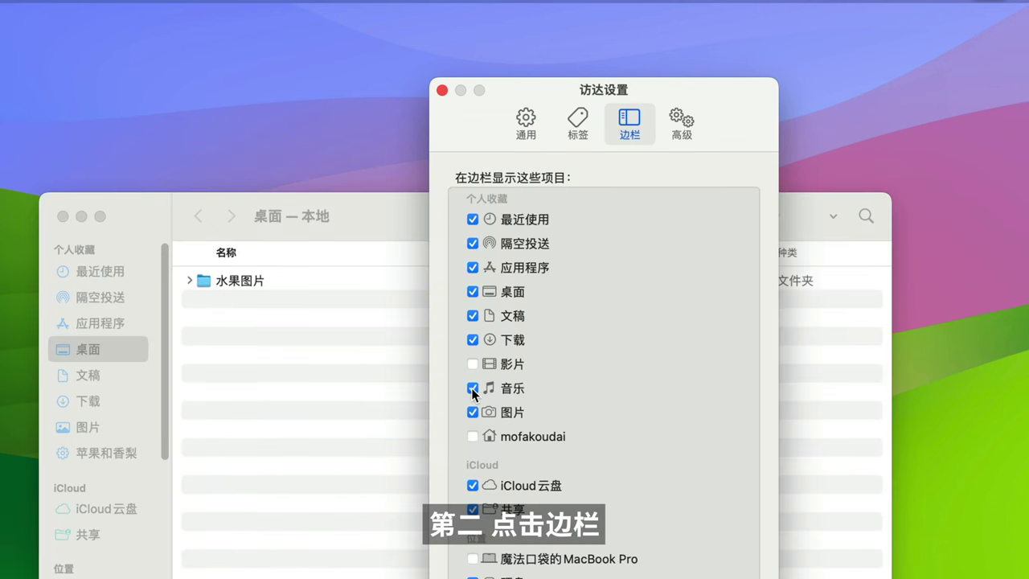
Show 影片 in the Finder sidebar and hide 最近使用 from it.
{"action": "left_click", "coordinate": [475, 363]}
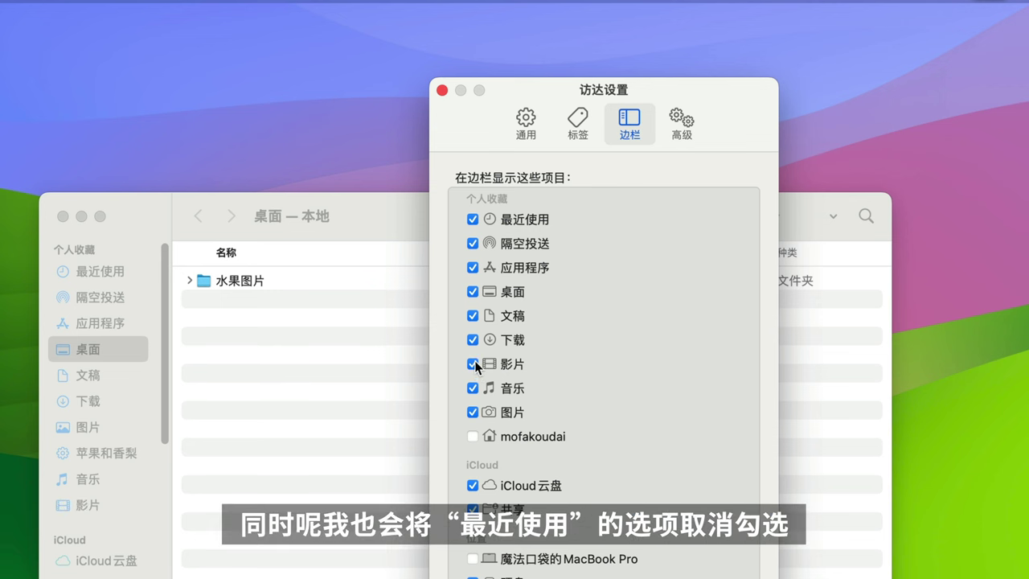
{"action": "left_click", "coordinate": [473, 220]}
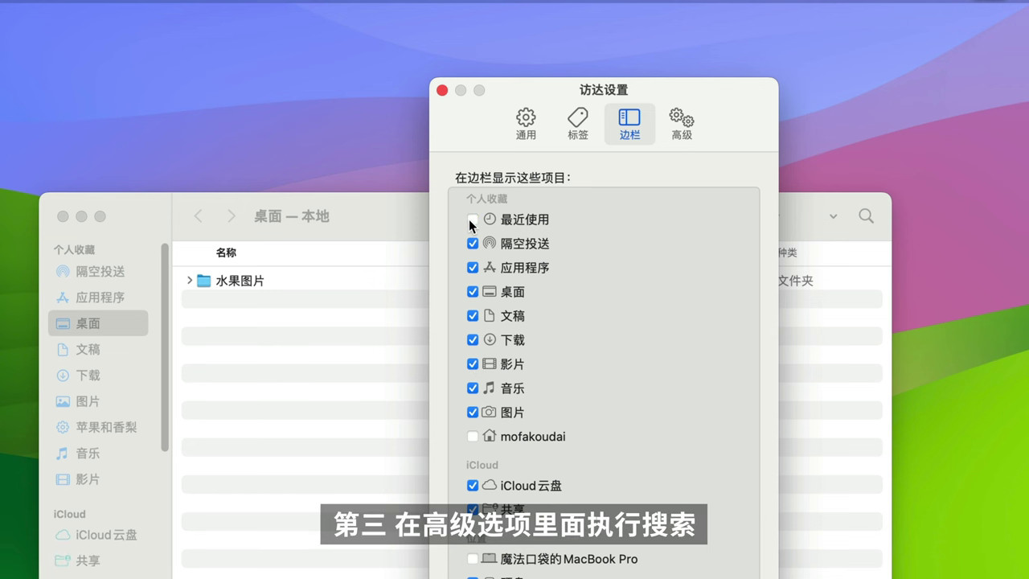
Choose 搜索当前文件夹 as the default search scope and close the settings and the Finder window.
{"action": "left_click", "coordinate": [682, 124]}
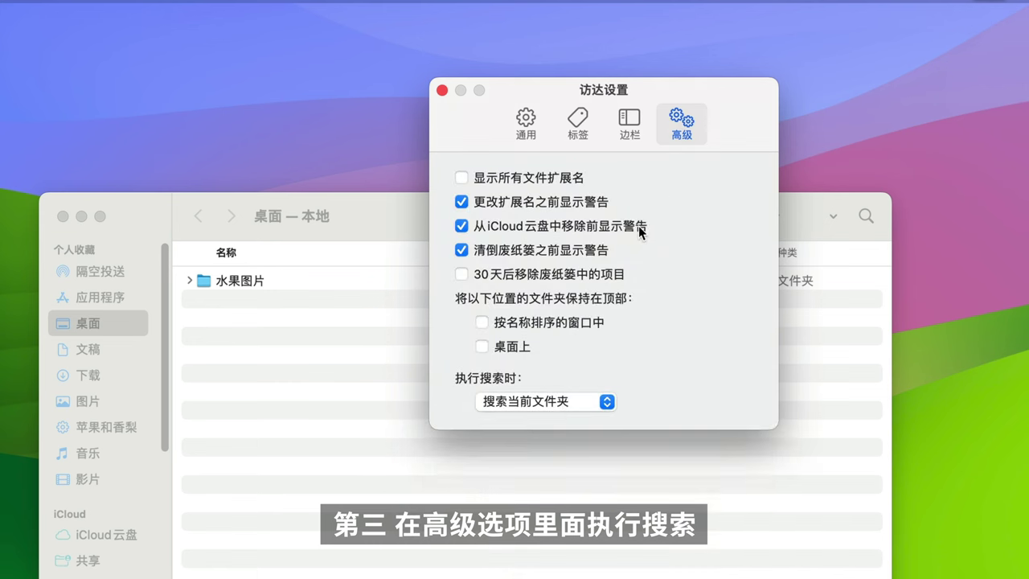
{"action": "left_click", "coordinate": [556, 408]}
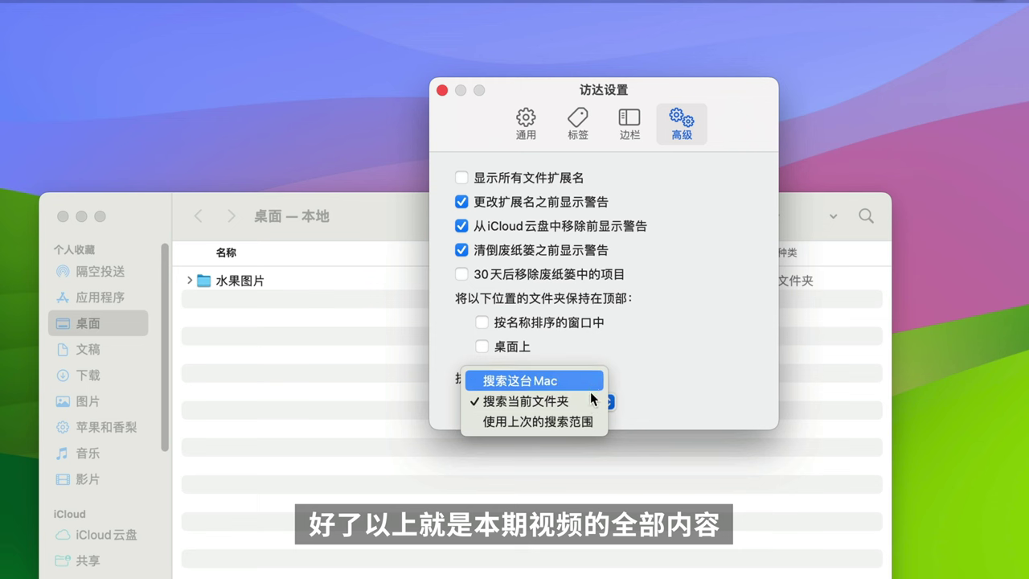
{"action": "left_click", "coordinate": [589, 401]}
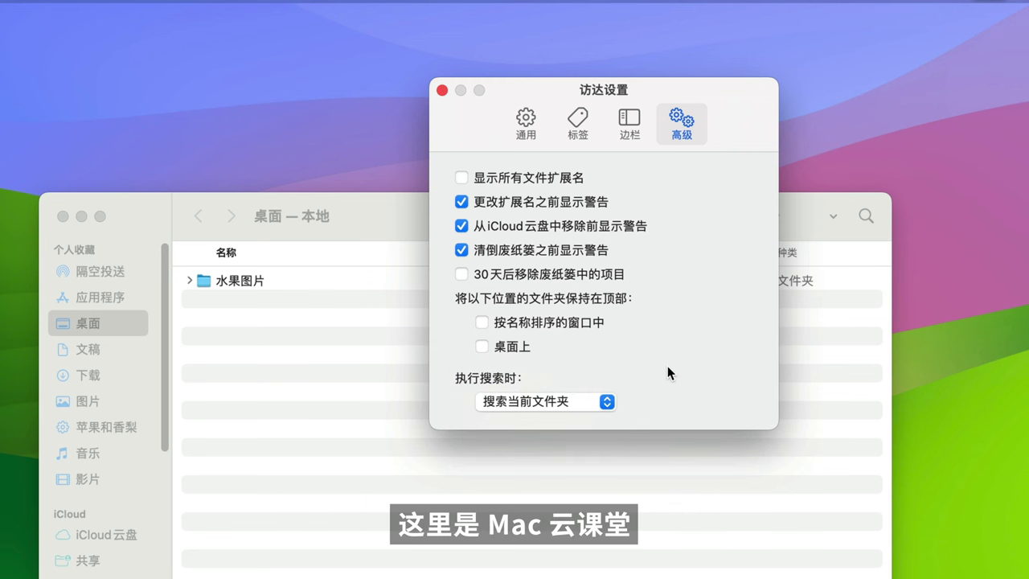
{"action": "key", "text": "super+w"}
{"action": "key", "text": "super+w"}
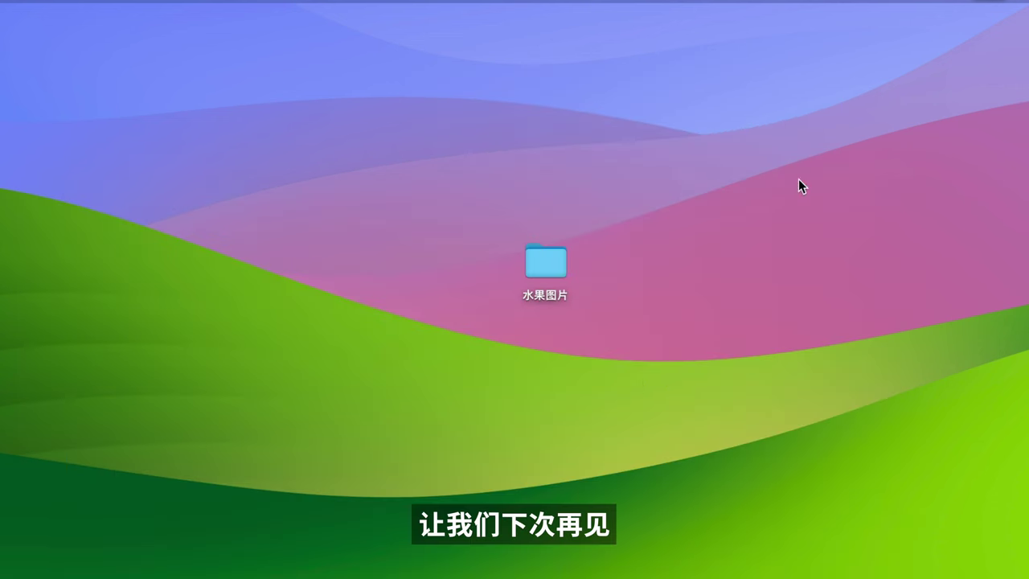